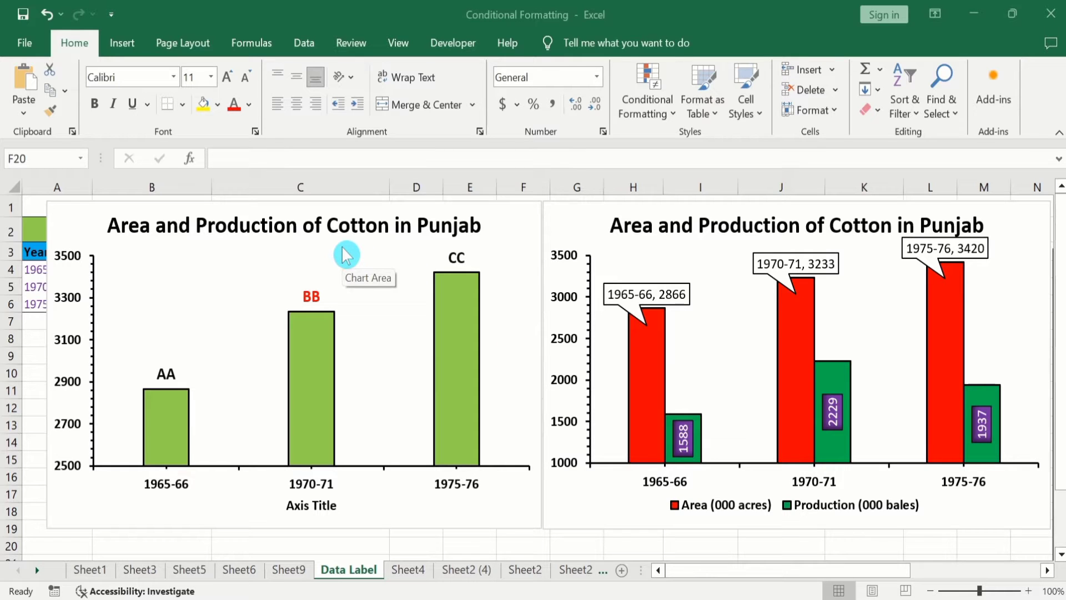
left_click(305, 304)
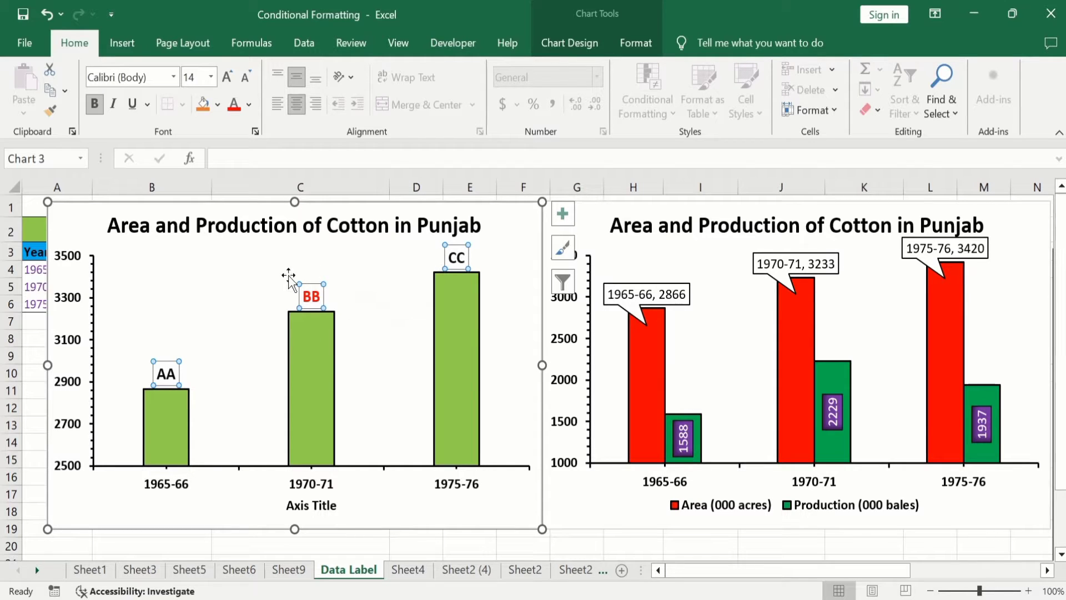
left_click(325, 372)
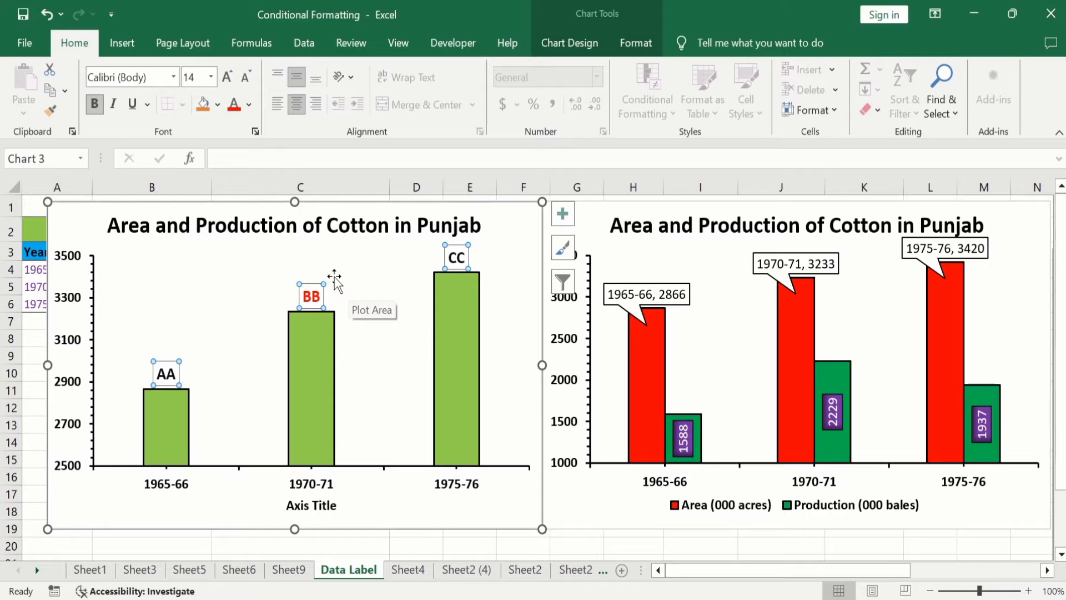
left_click(593, 219)
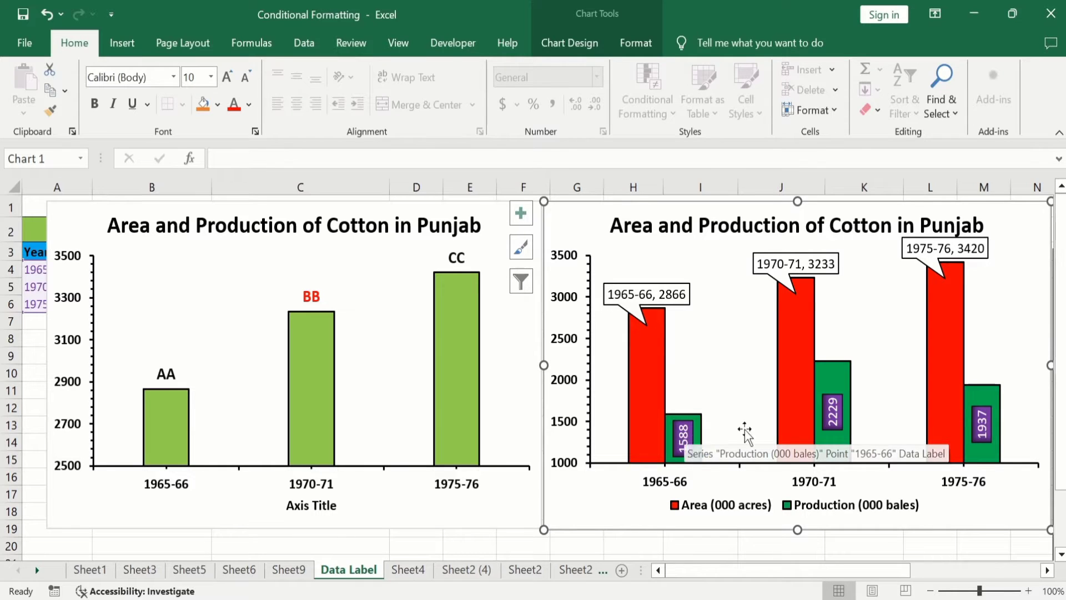
left_click(844, 409)
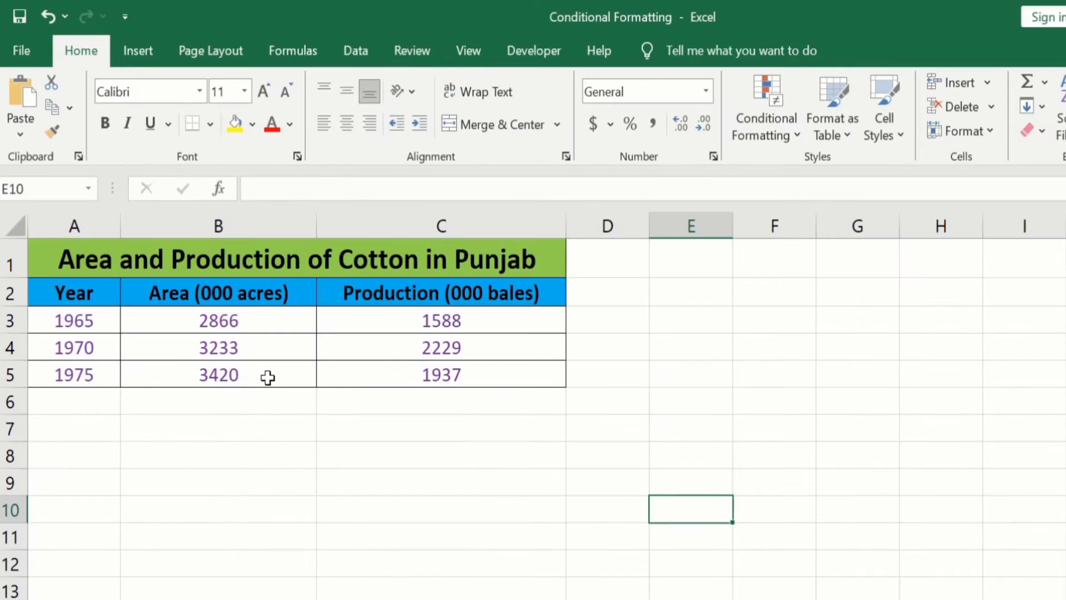
Insert a clustered column chart of Area (000 acres) by Year from A2:B5 and place it beside the data table
left_click_drag(268, 378, 96, 294)
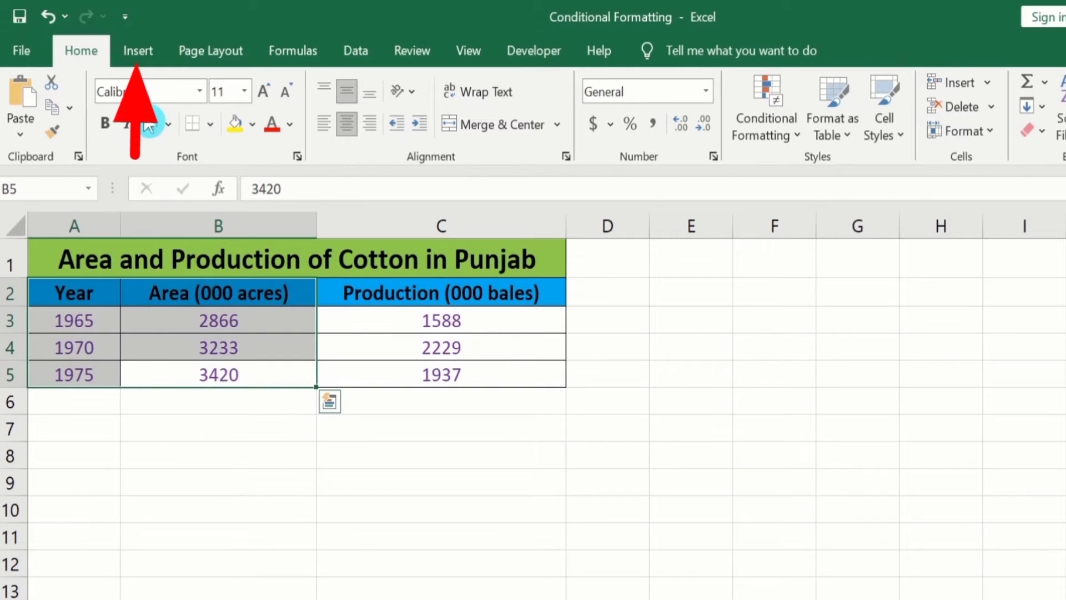
left_click(145, 55)
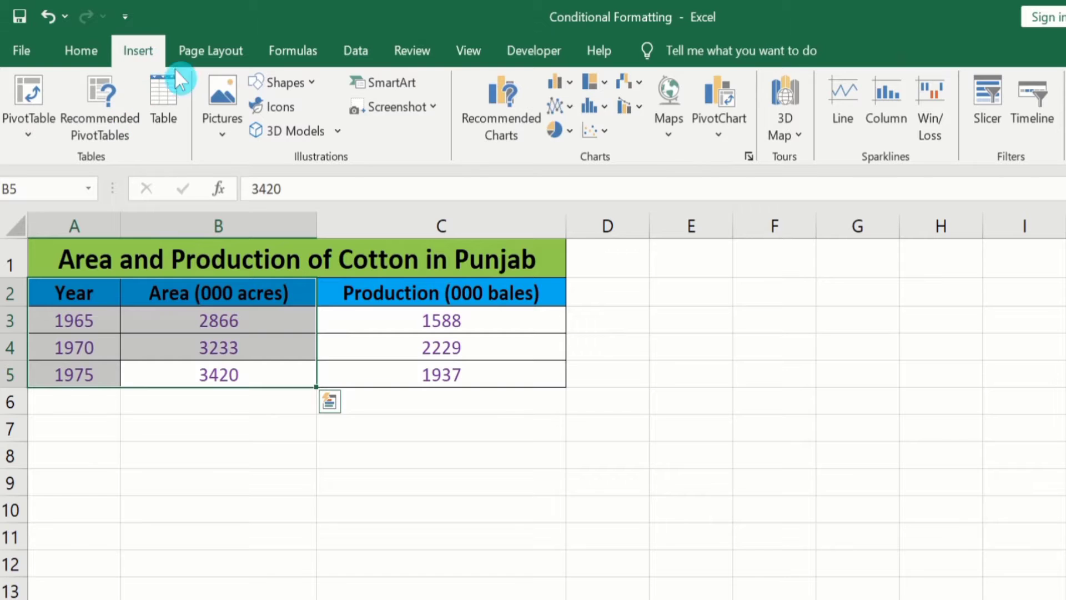
left_click(497, 110)
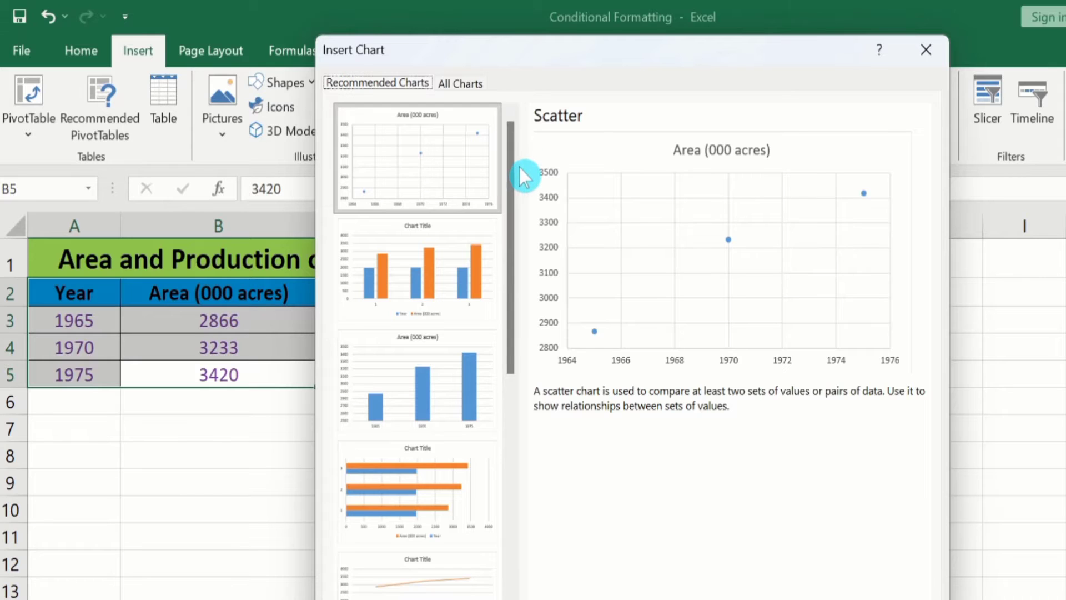
left_click(464, 83)
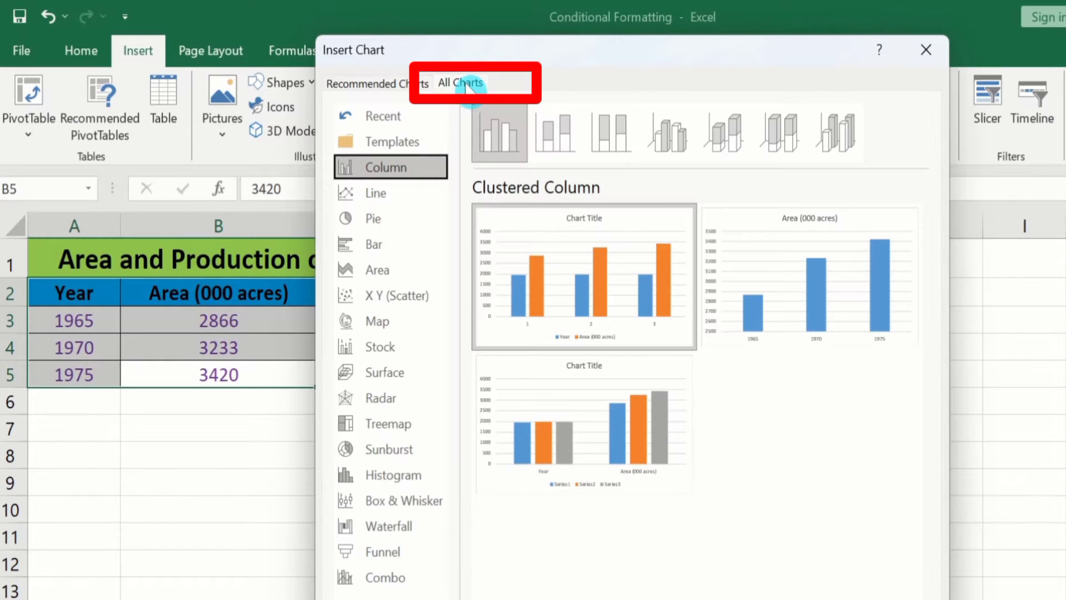
left_click(407, 166)
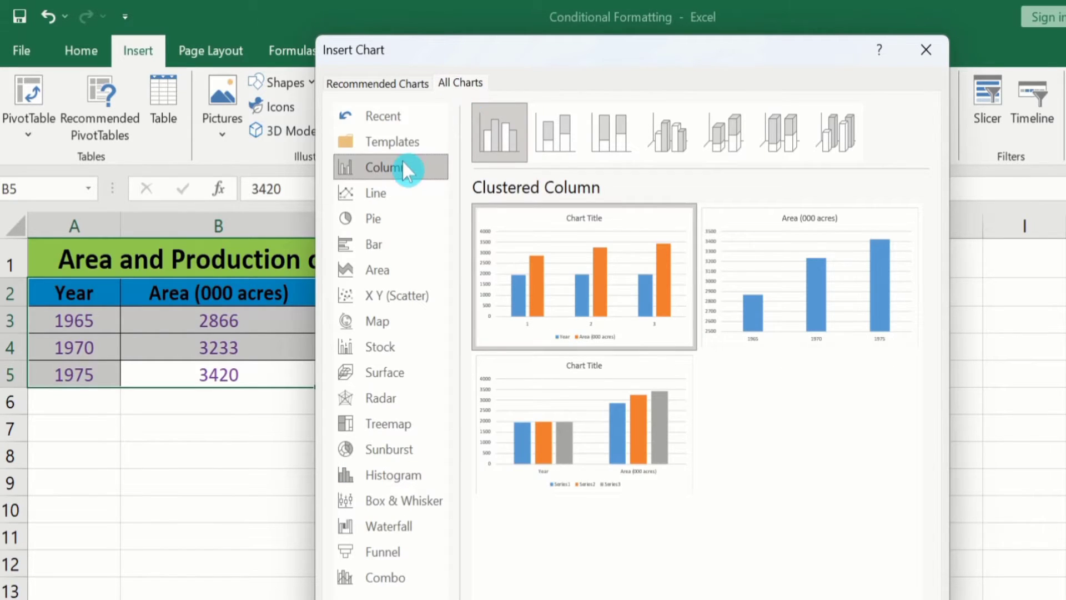
mouse_move(756, 269)
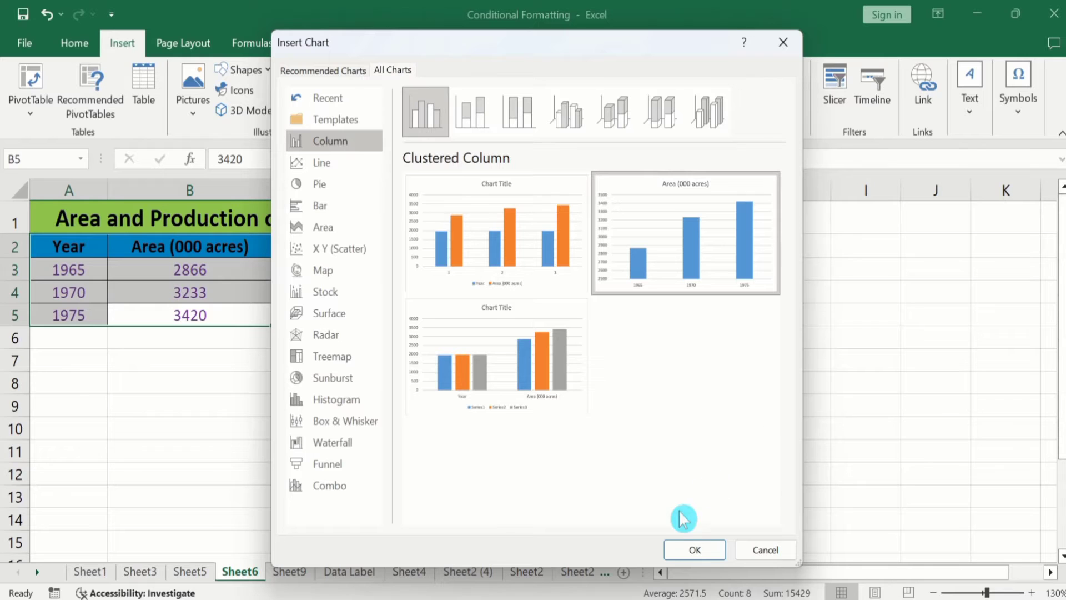
left_click(688, 548)
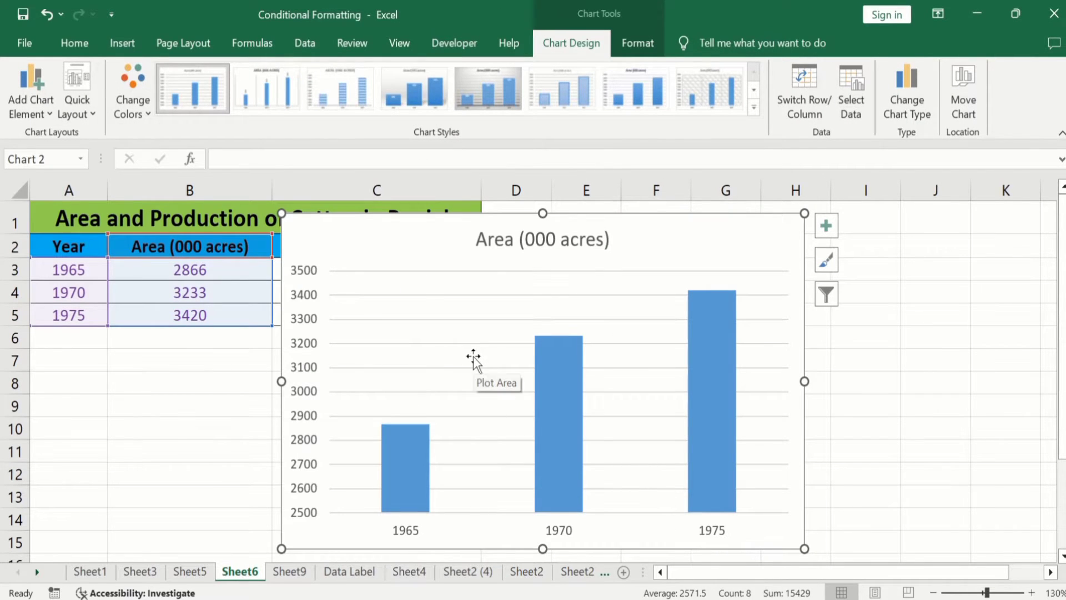
left_click_drag(356, 238, 568, 234)
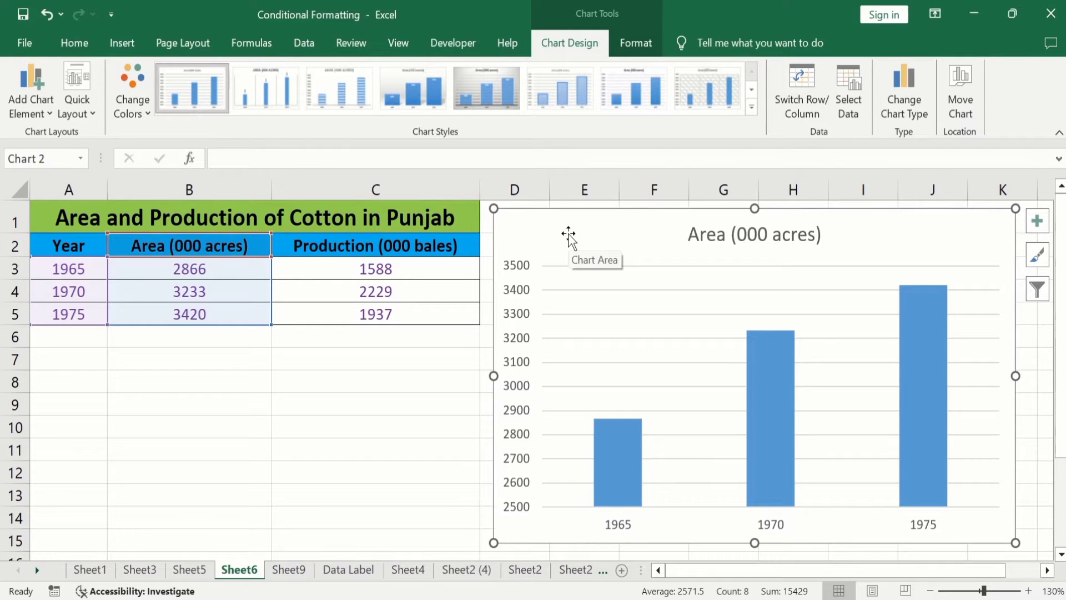
left_click(418, 398)
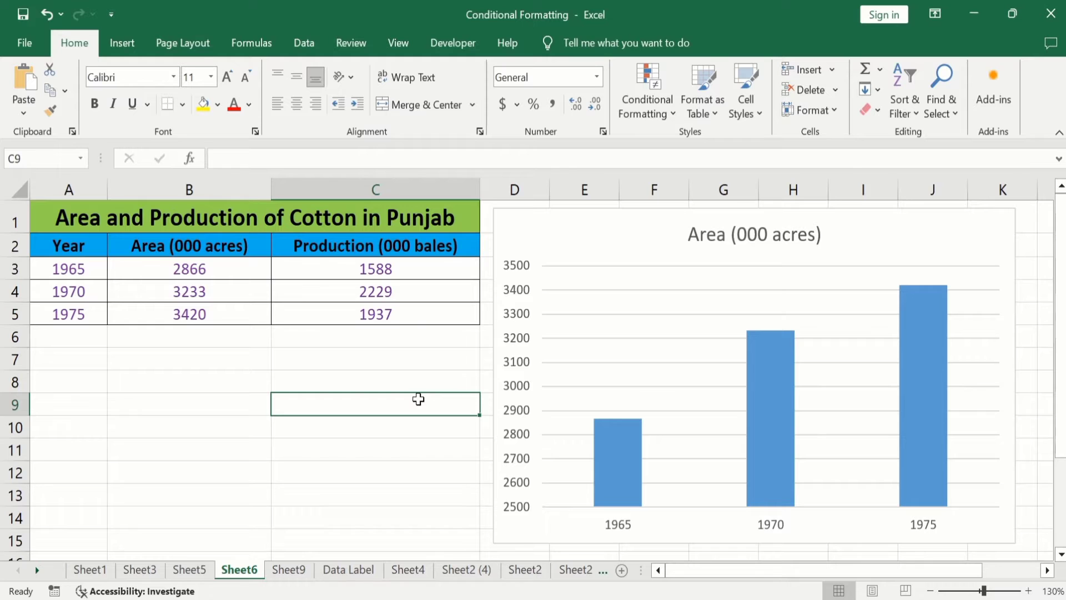
Add data labels to the columns of the Area (000 acres) chart
left_click(534, 215)
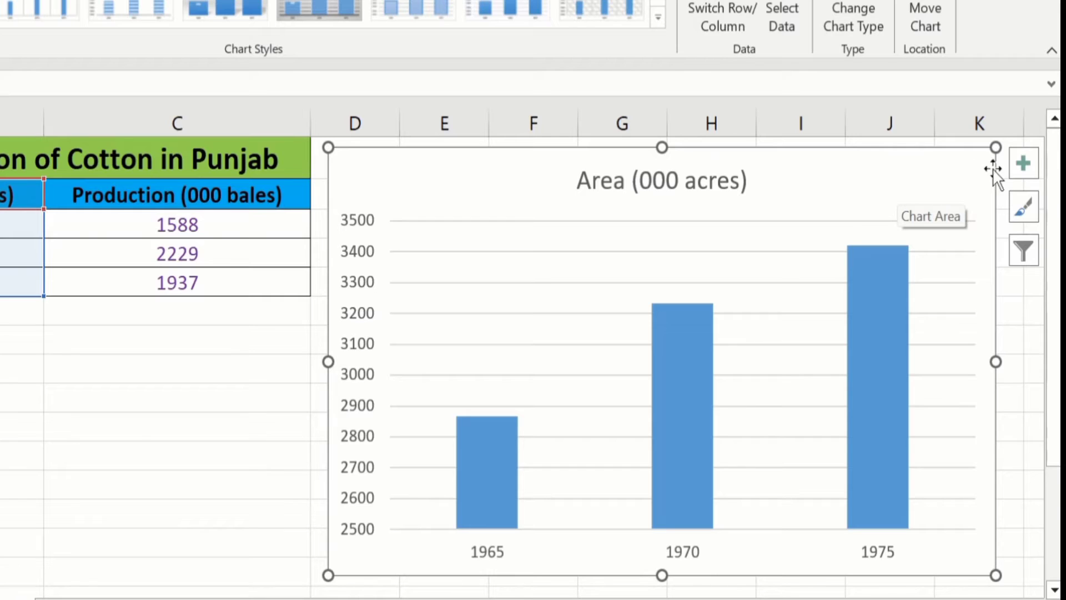
left_click(1023, 161)
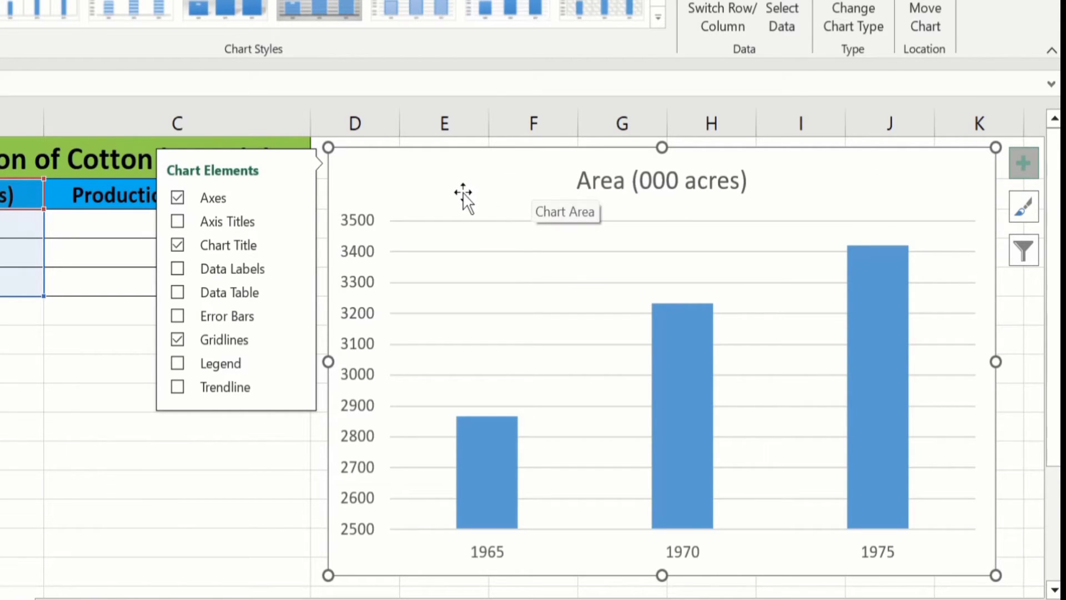
left_click(174, 269)
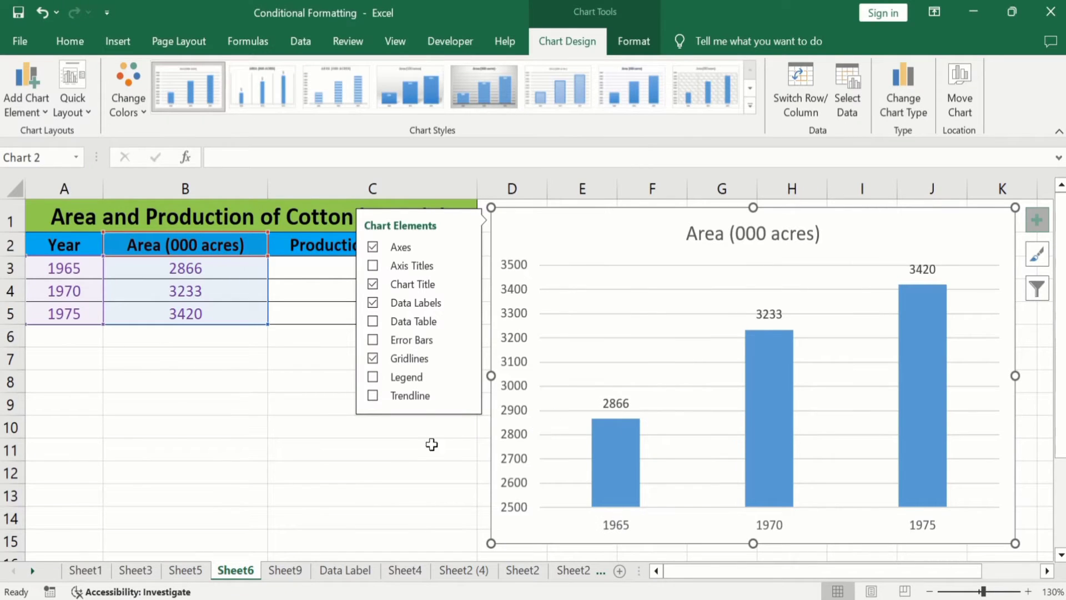
left_click(412, 456)
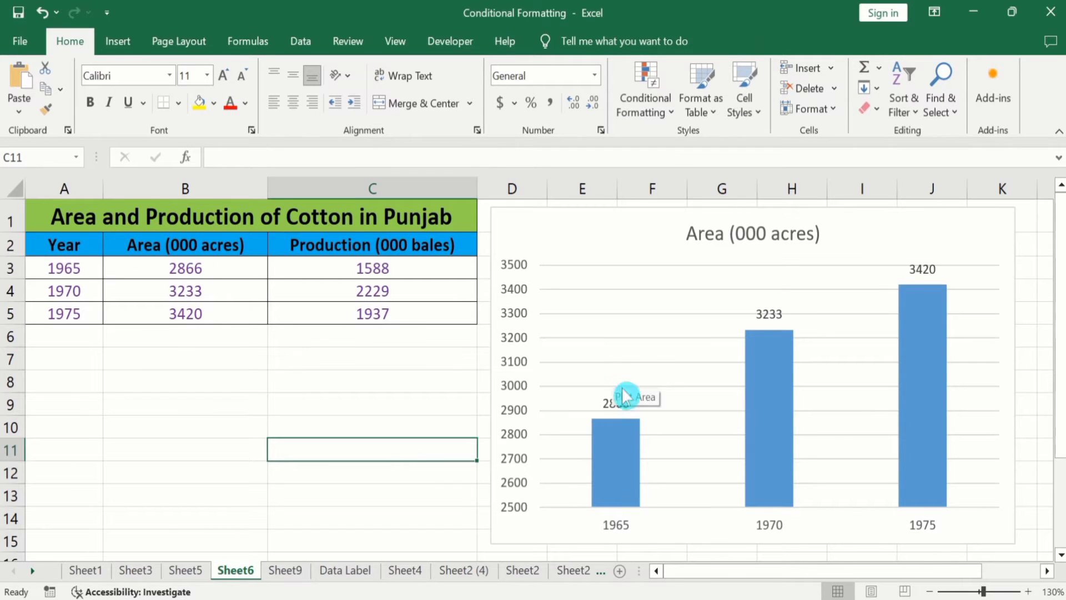
Format all data labels of the area series as bold, red text at font size 11
left_click(614, 403)
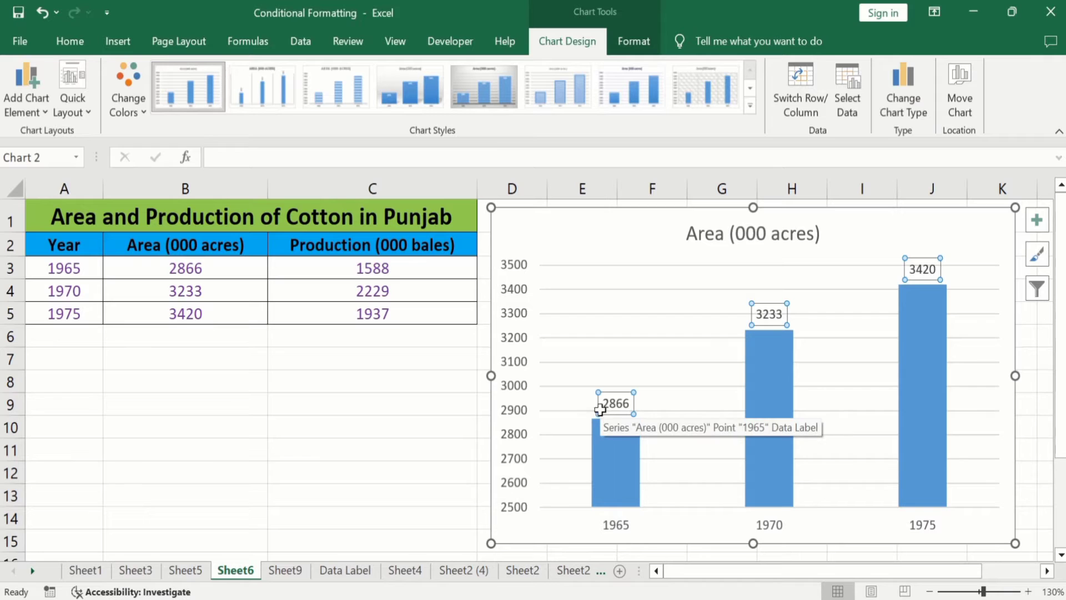
left_click(71, 42)
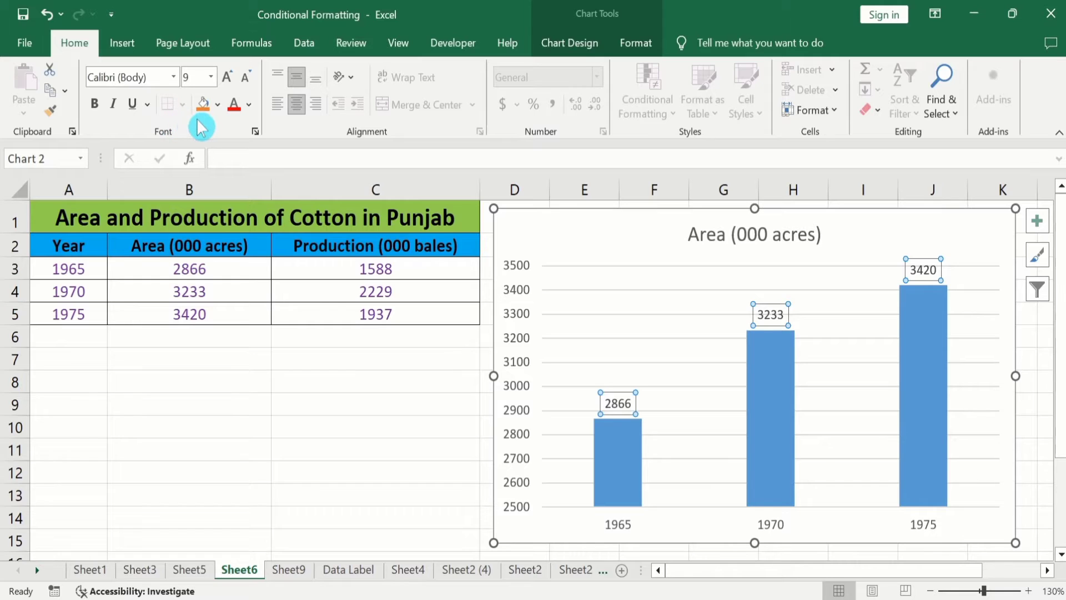
left_click(96, 107)
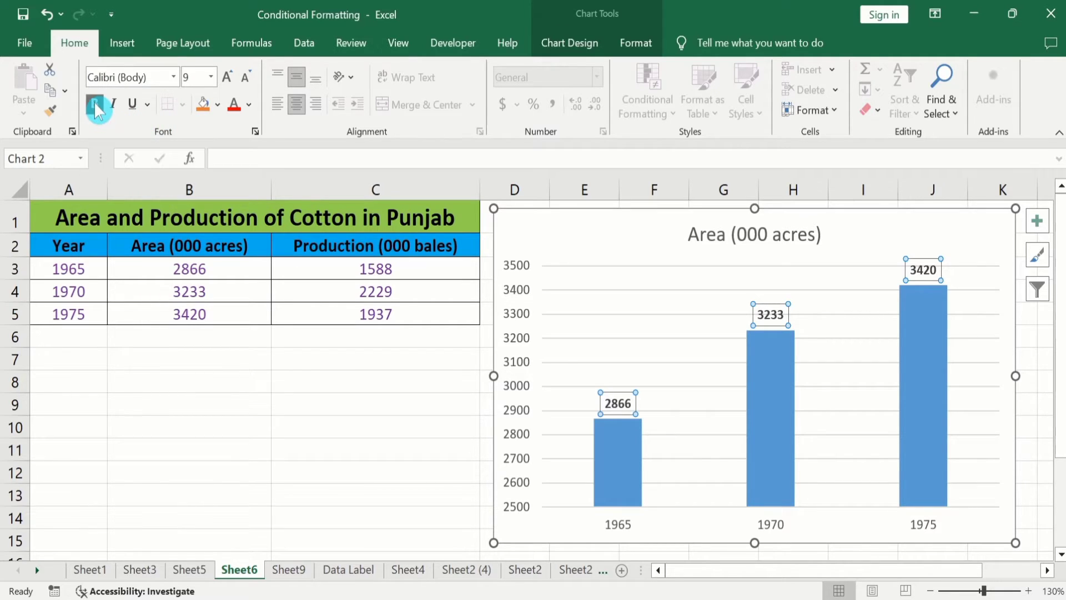
left_click(249, 107)
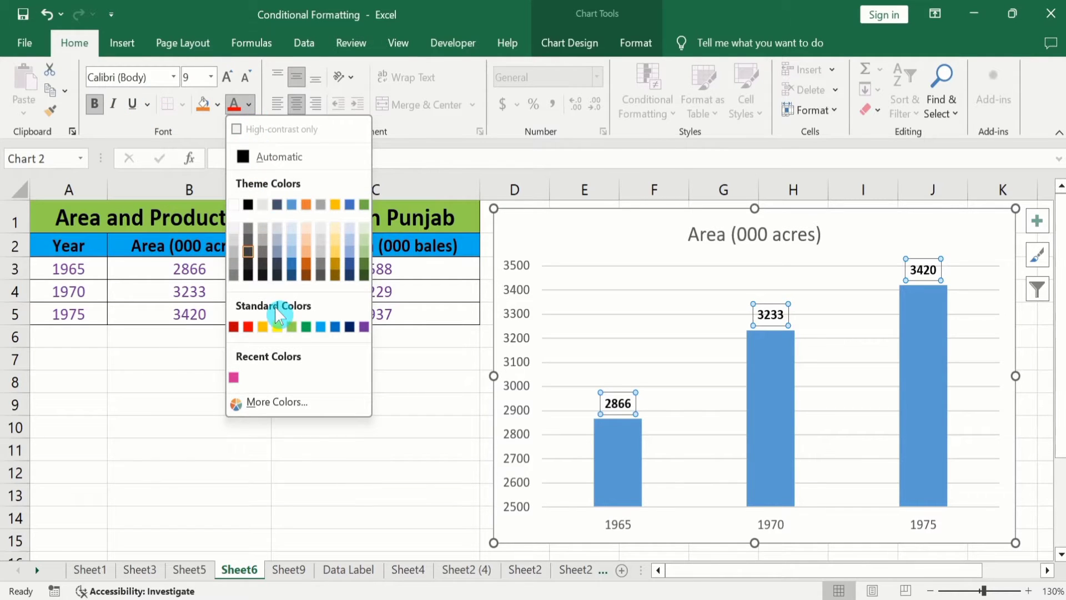
left_click(249, 327)
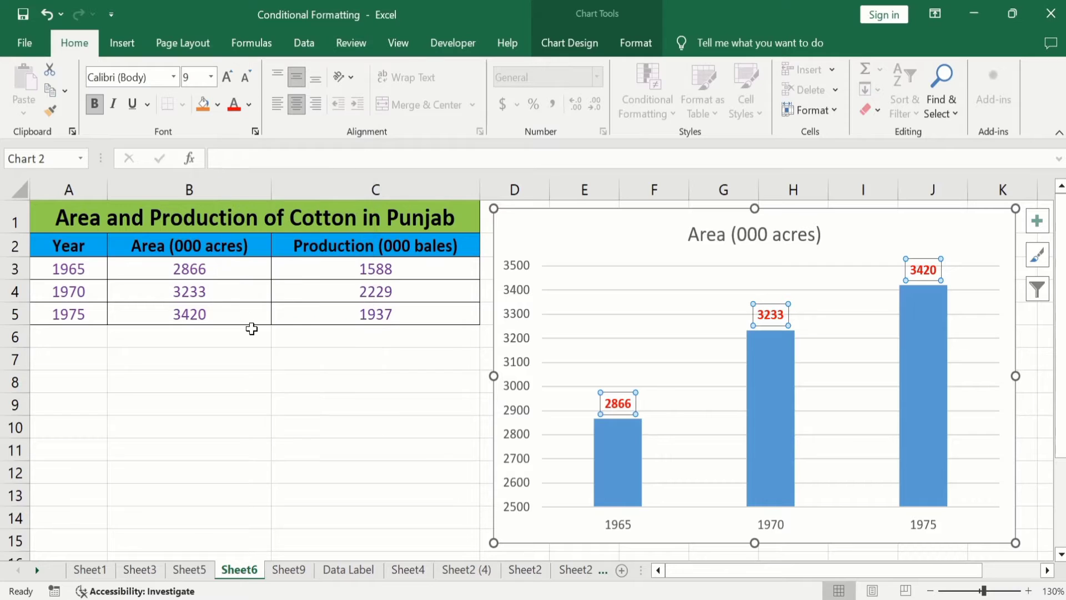
left_click(211, 80)
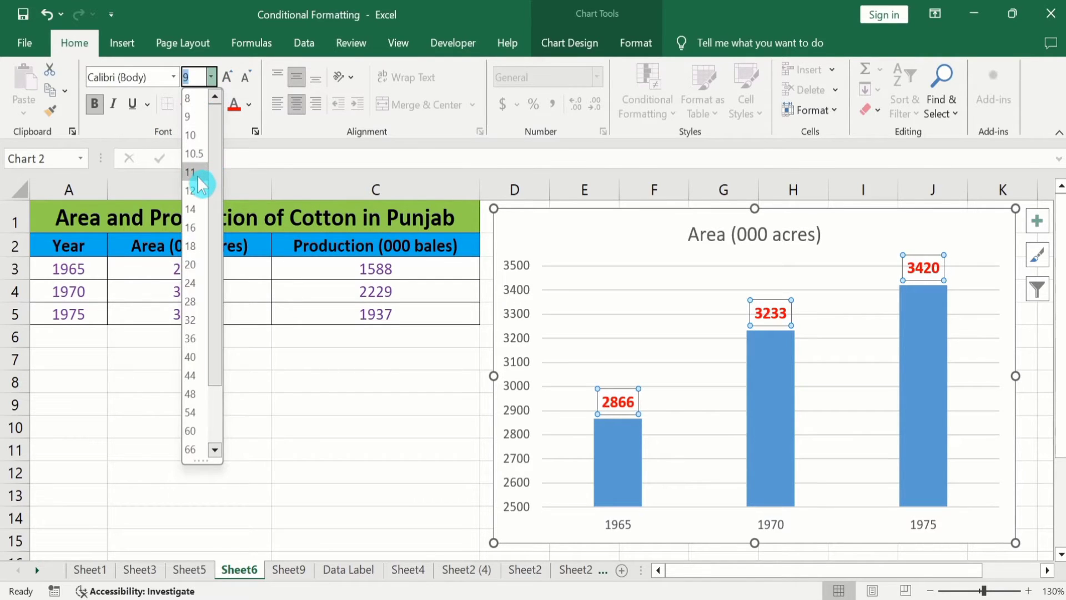
left_click(197, 176)
left_click(392, 441)
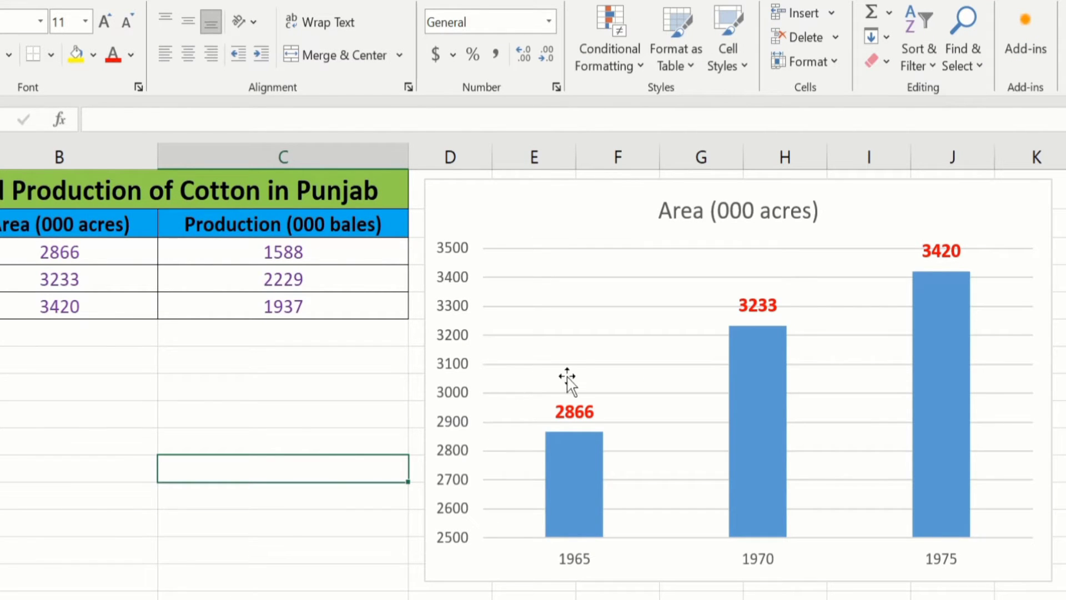
Change the font color of only the 1970 column's data label to Automatic black
left_click(580, 414)
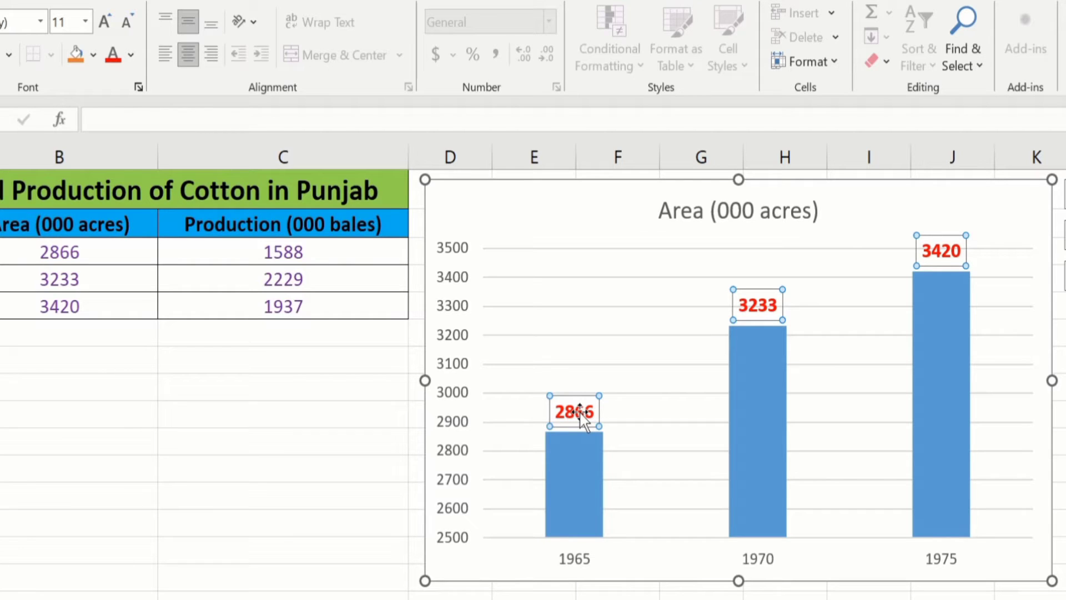
left_click(756, 305)
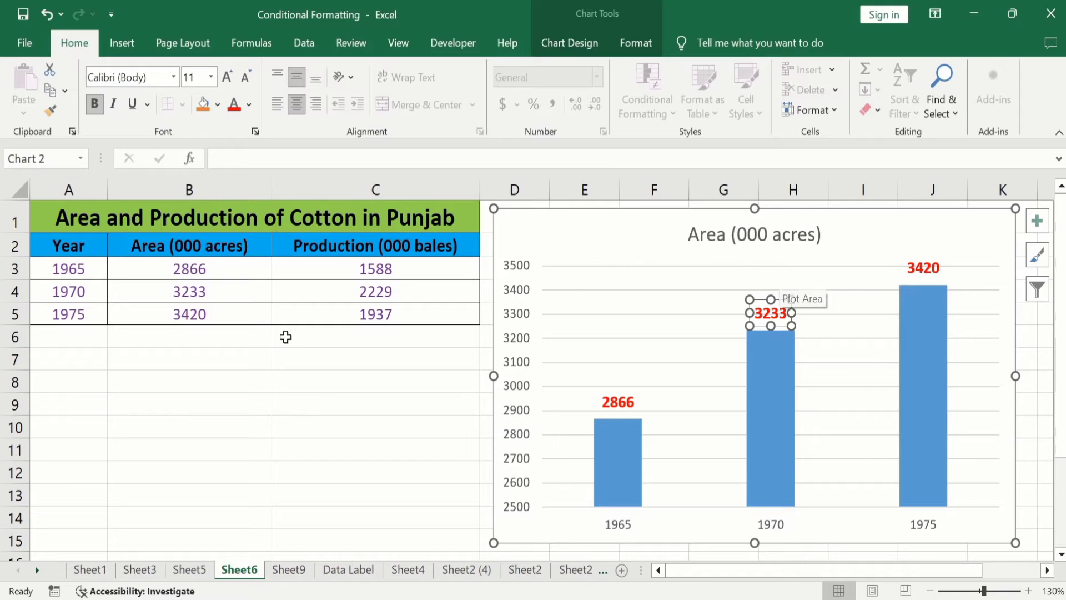
left_click(249, 104)
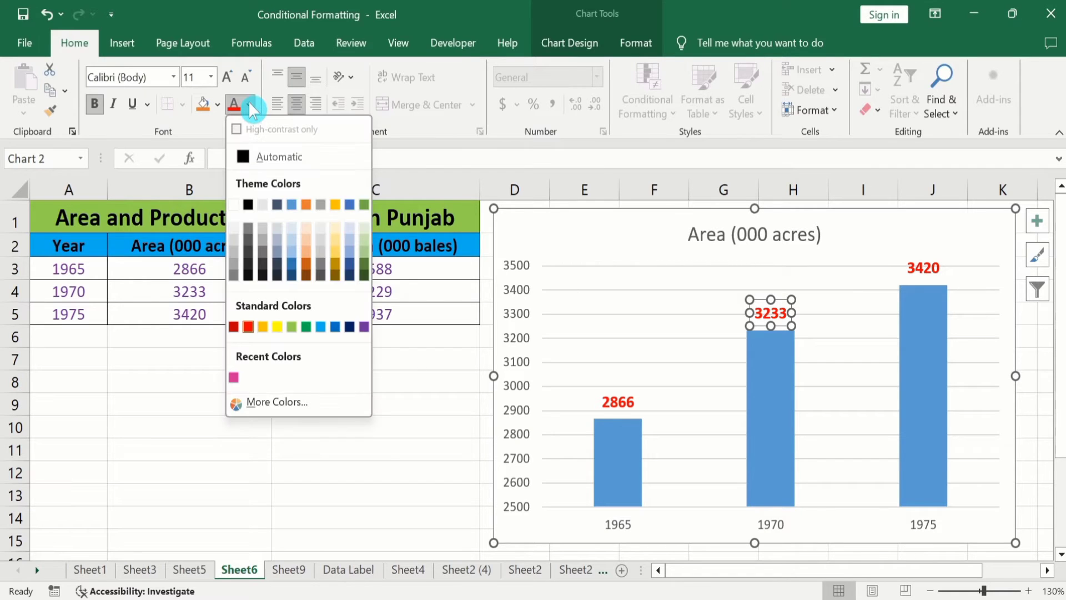
left_click(247, 157)
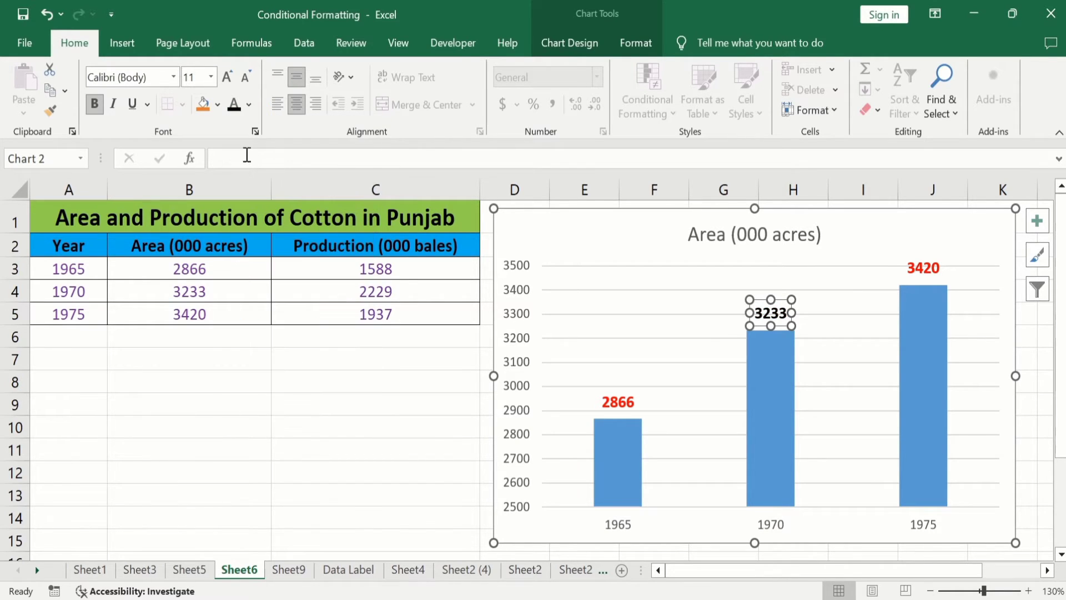
left_click(425, 398)
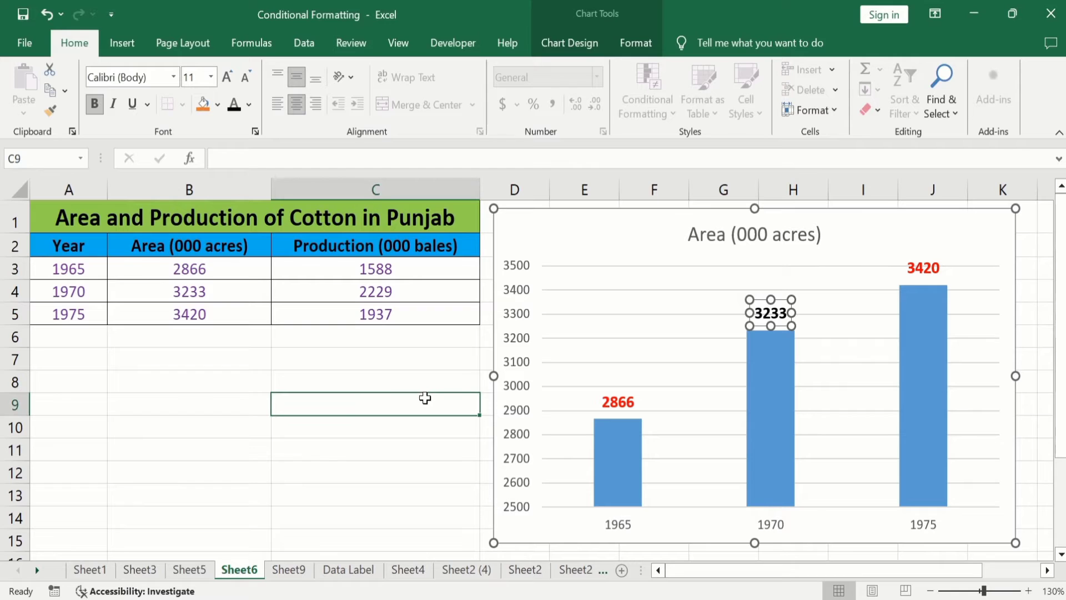
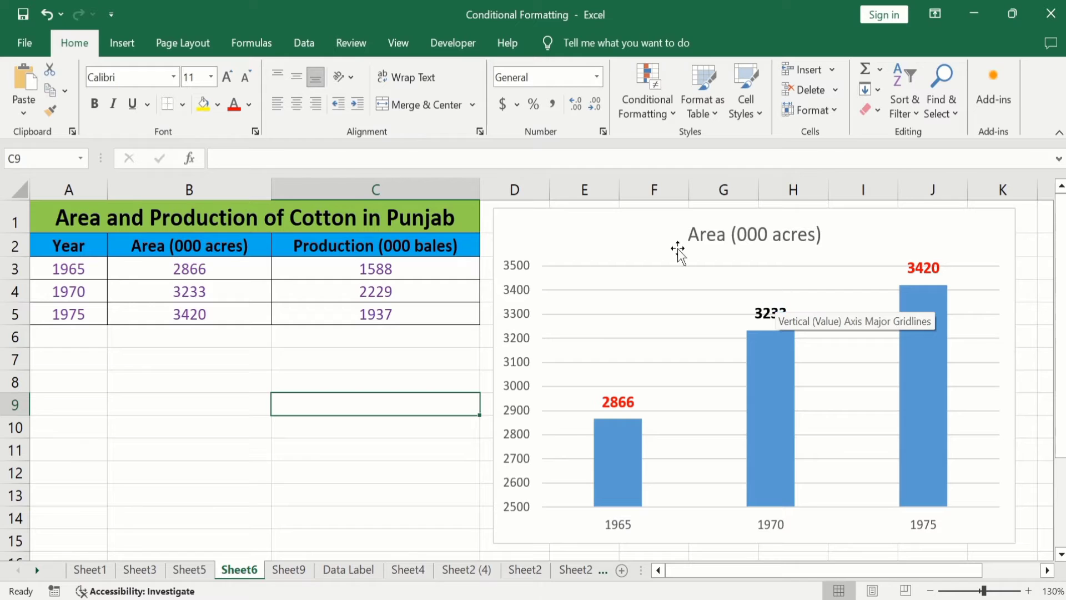
Extend the chart's source range through column C to include the Production (000 bales) series
left_click(569, 238)
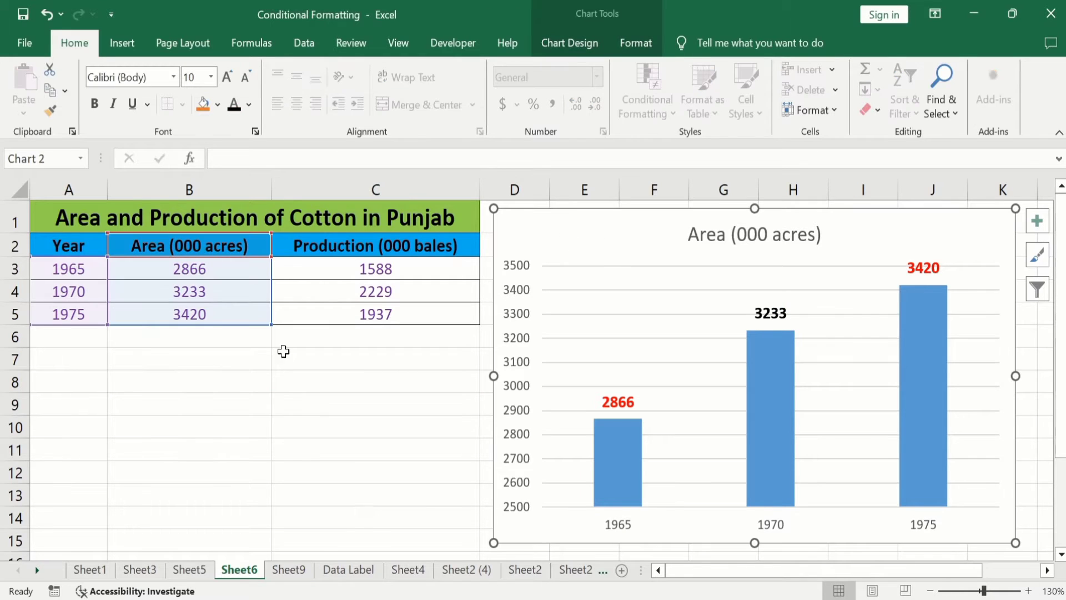
left_click_drag(270, 322, 430, 318)
left_click(421, 419)
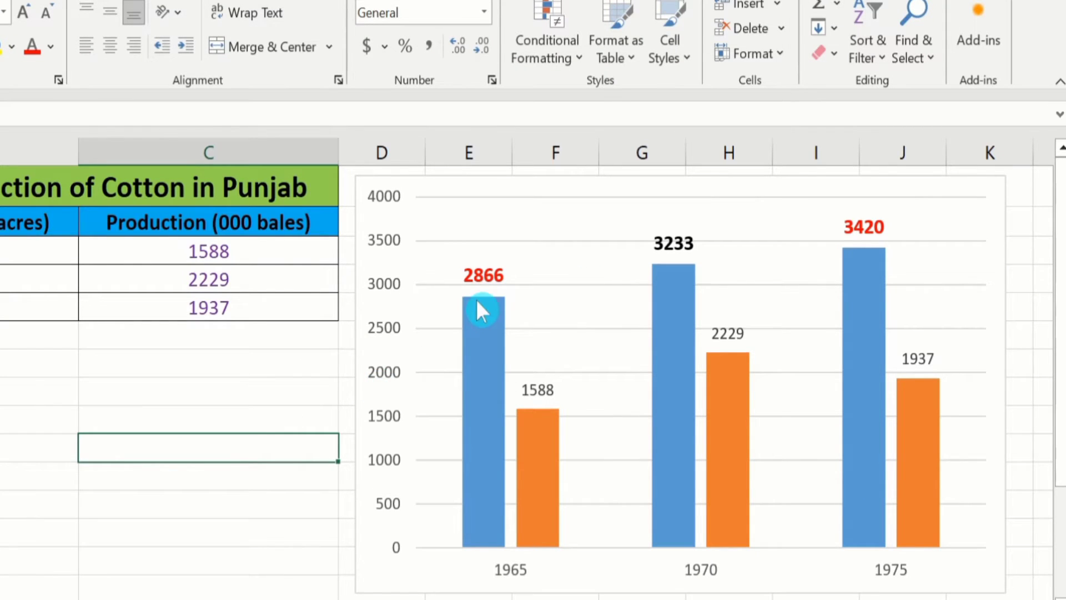
Remove the data labels from both series of the column chart
left_click(364, 183)
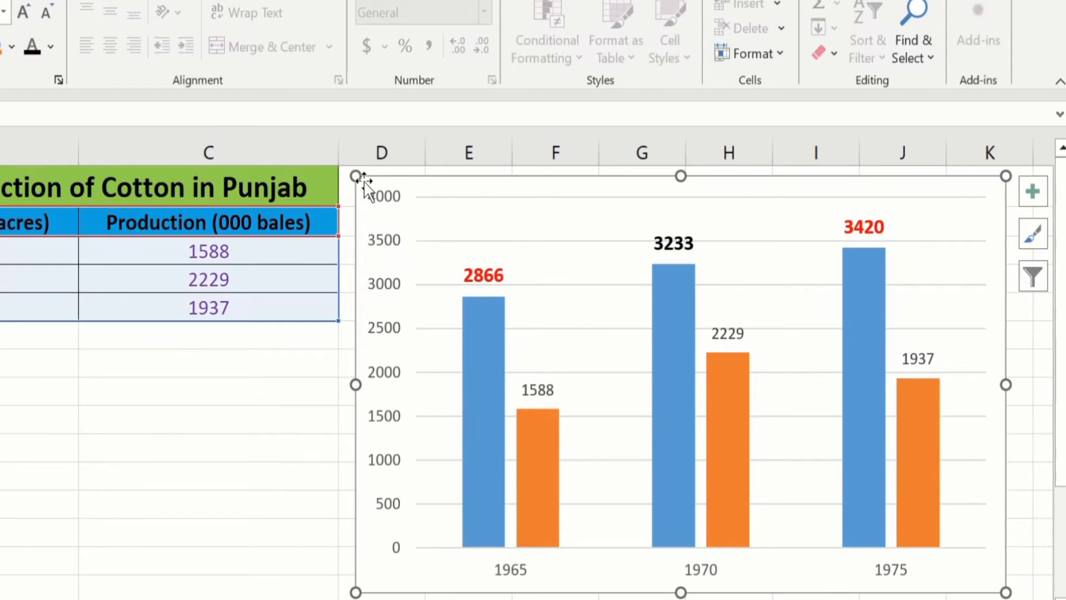
left_click(1033, 190)
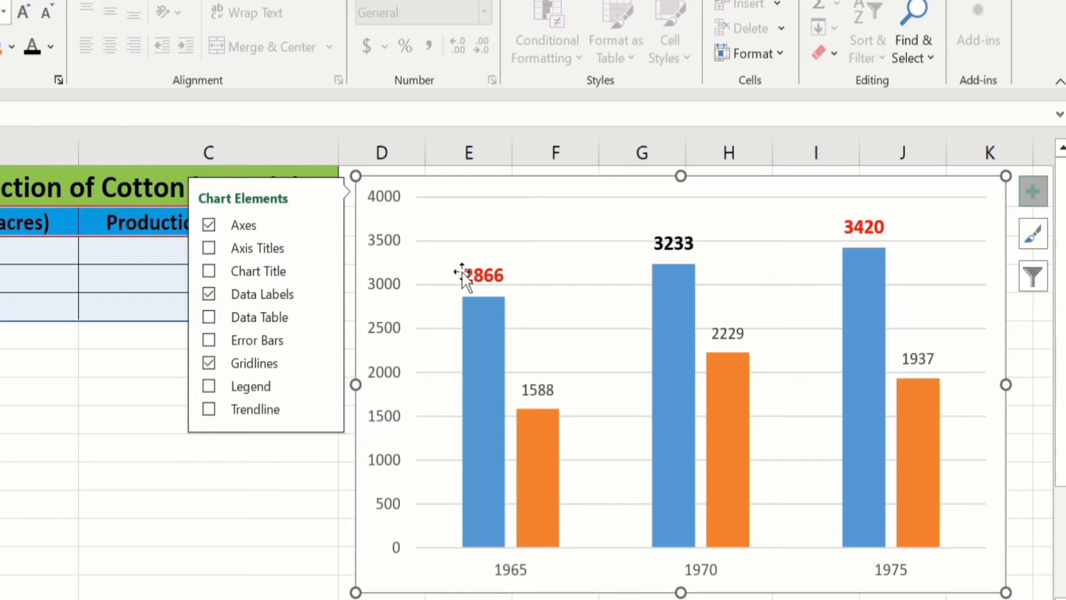
left_click(209, 294)
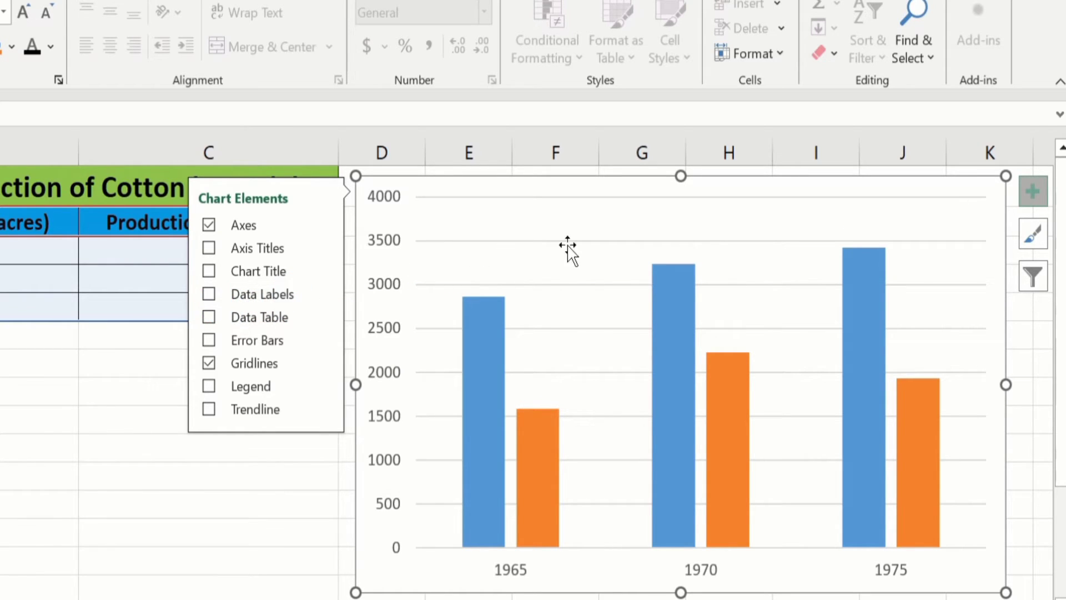
Add data labels to both series of the column chart and remove them again
left_click(233, 524)
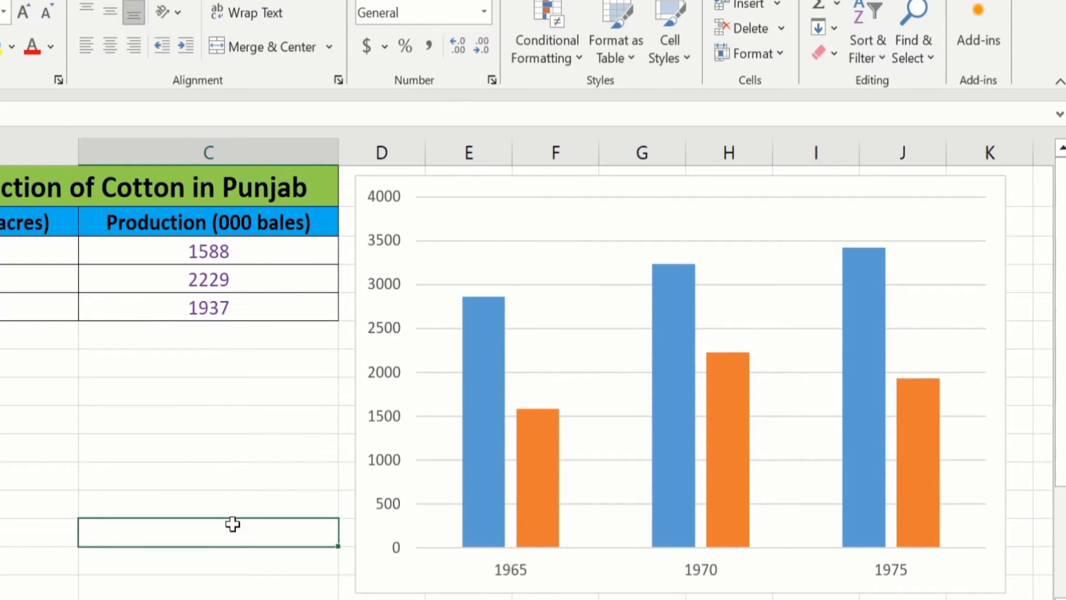
left_click(362, 188)
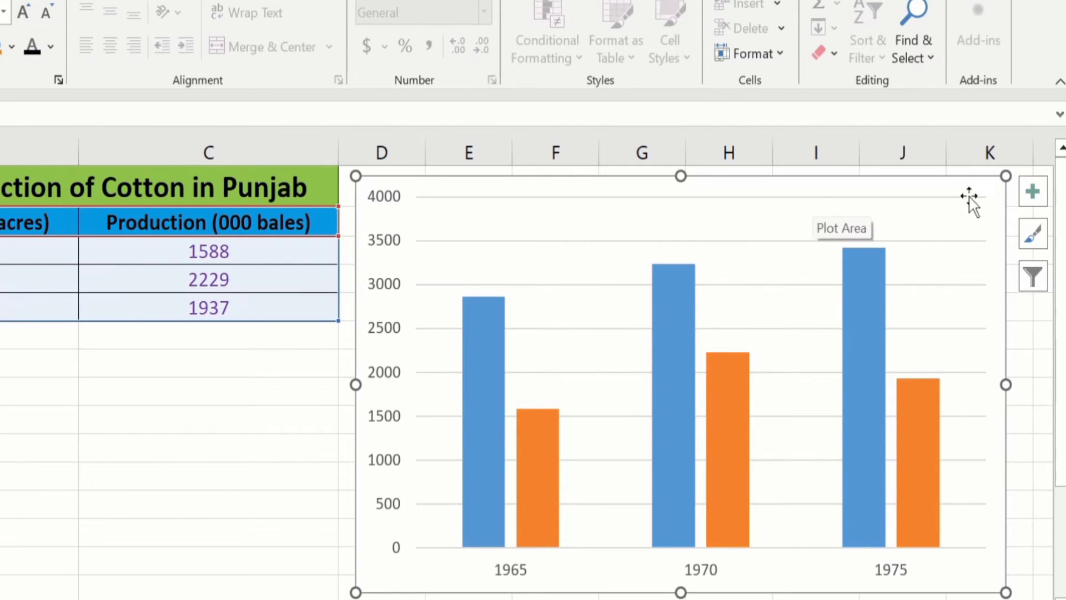
left_click(1038, 191)
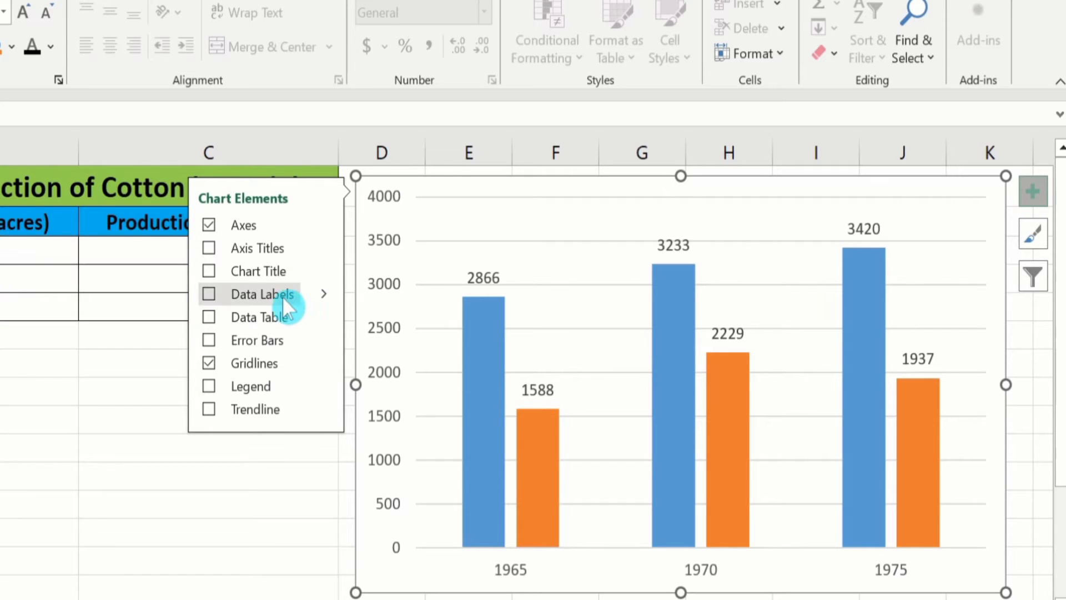
left_click(208, 294)
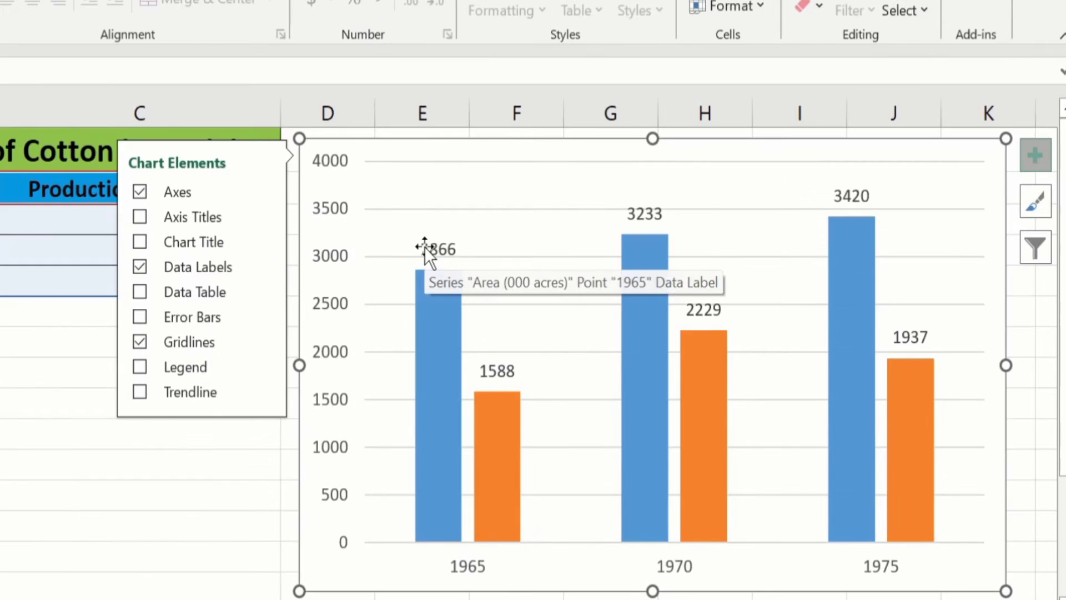
left_click(139, 265)
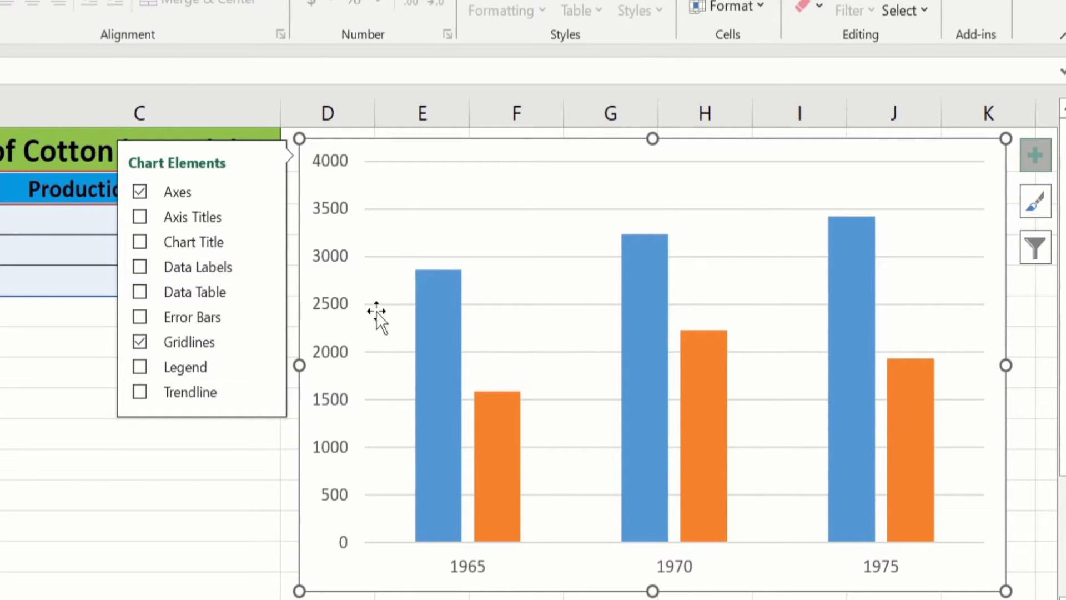
left_click(223, 417)
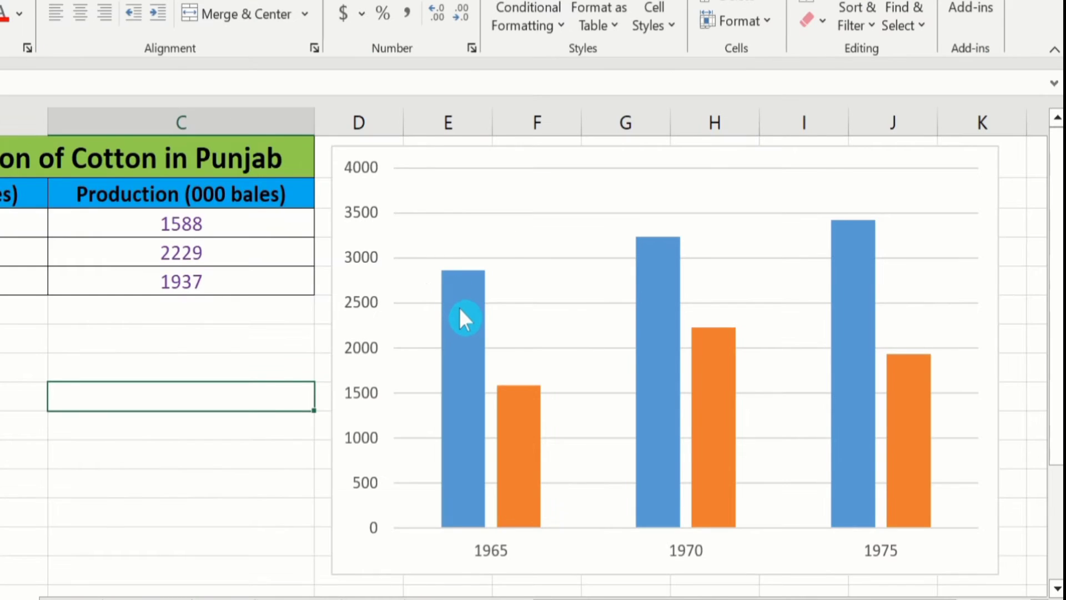
Add data labels to only the Area (000 acres) series of the column chart
left_click(592, 333)
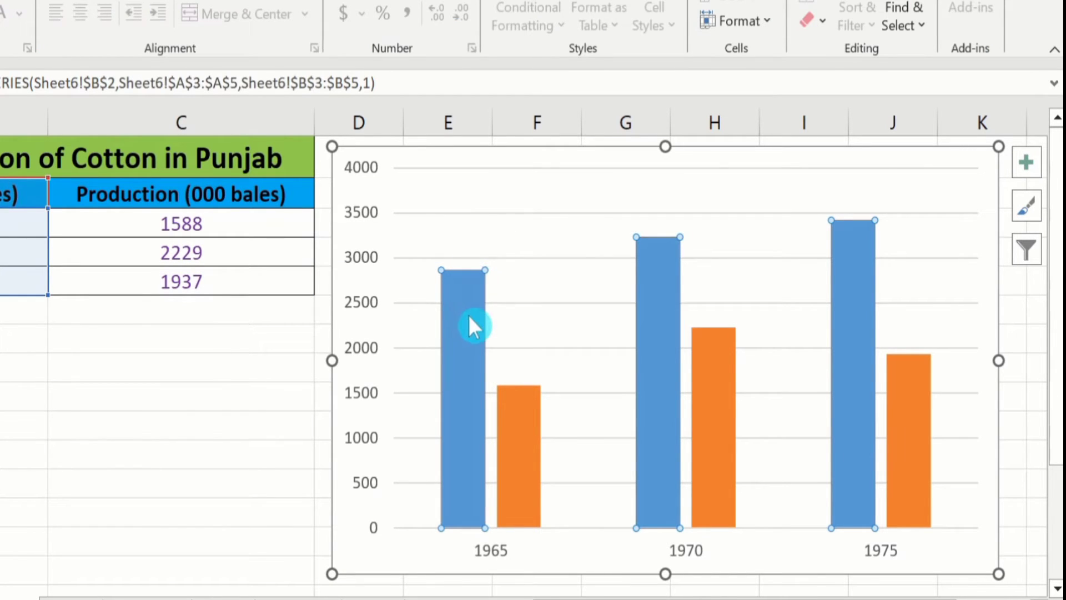
left_click(1035, 158)
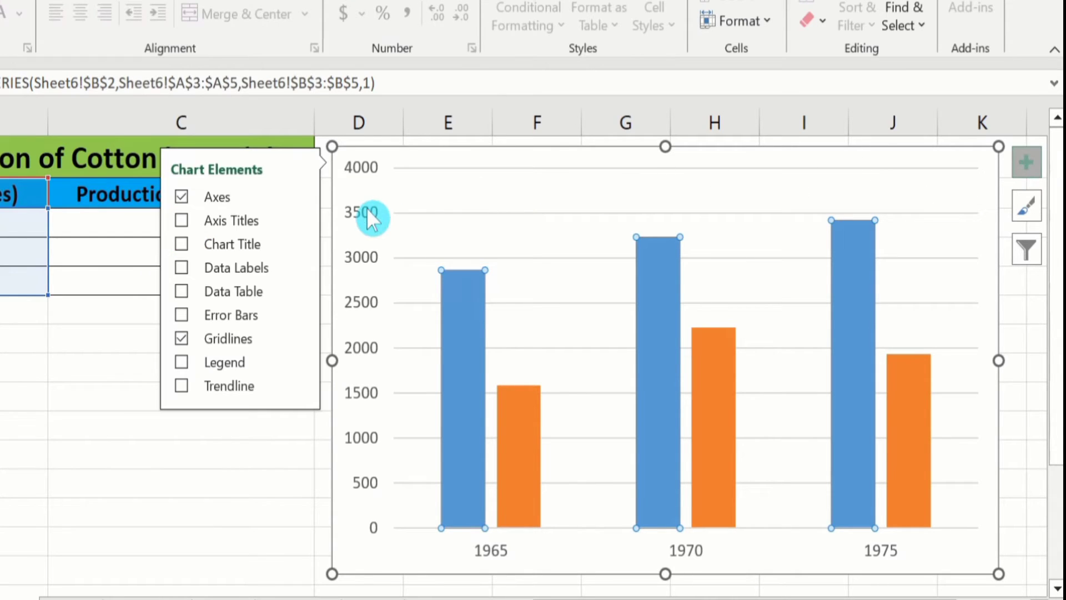
left_click(294, 251)
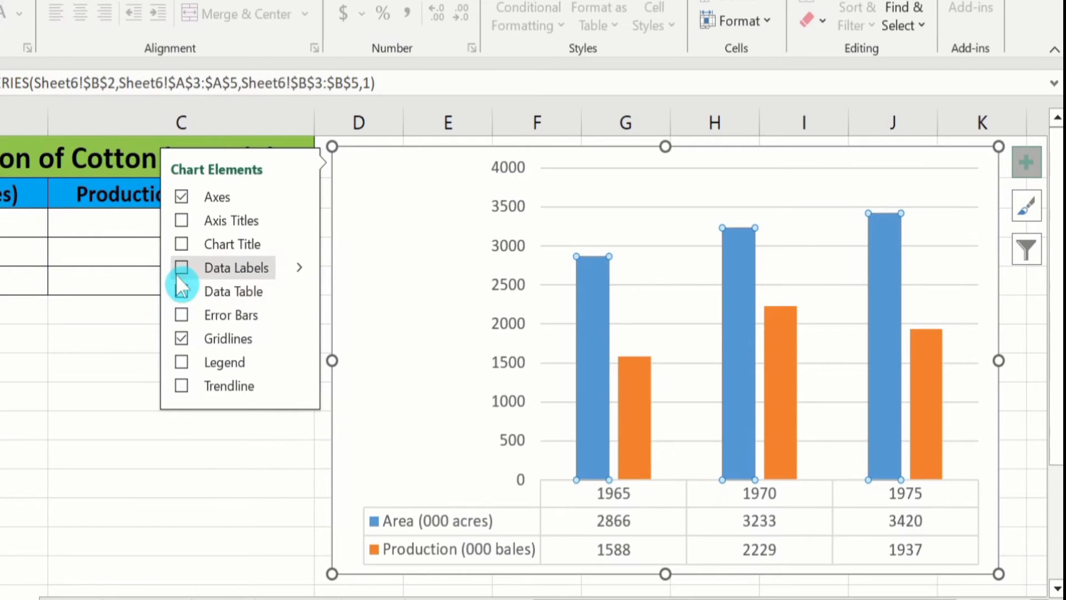
left_click(177, 275)
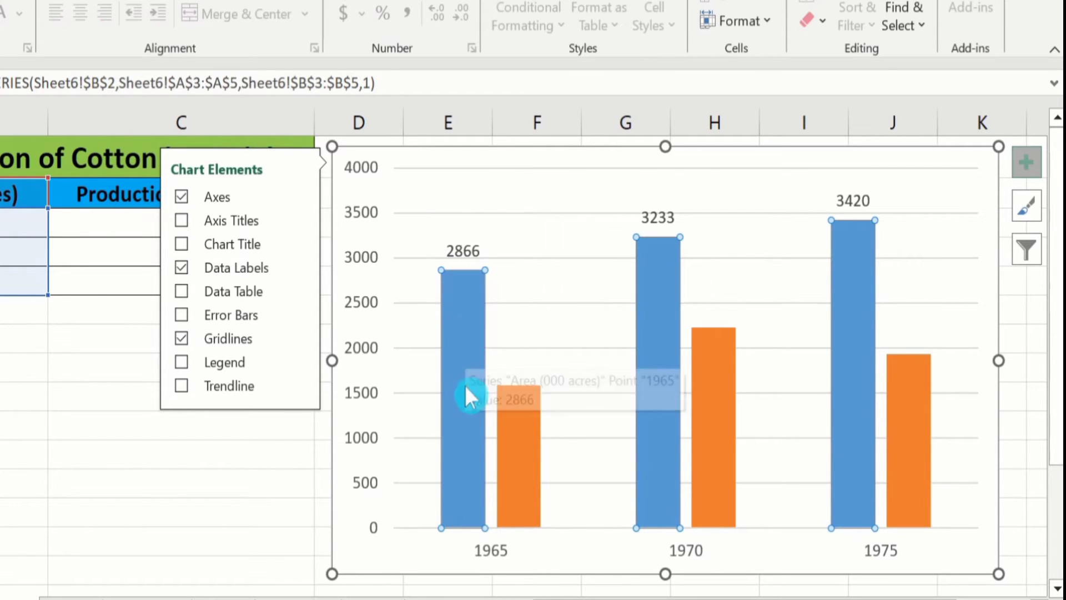
mouse_move(453, 369)
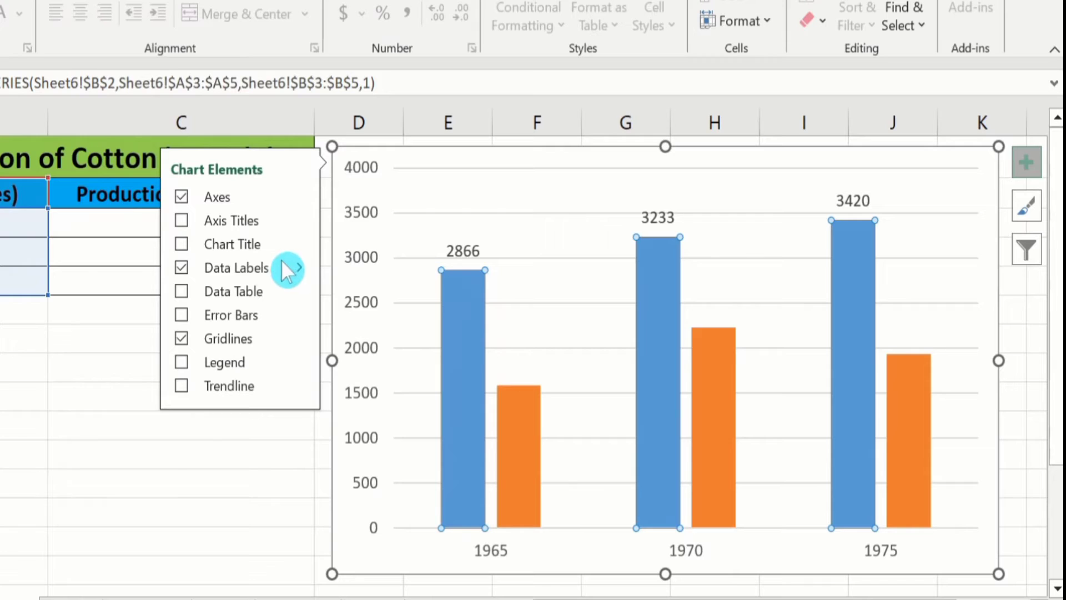
Change the area series' data labels to the Data Callout style
left_click(182, 266)
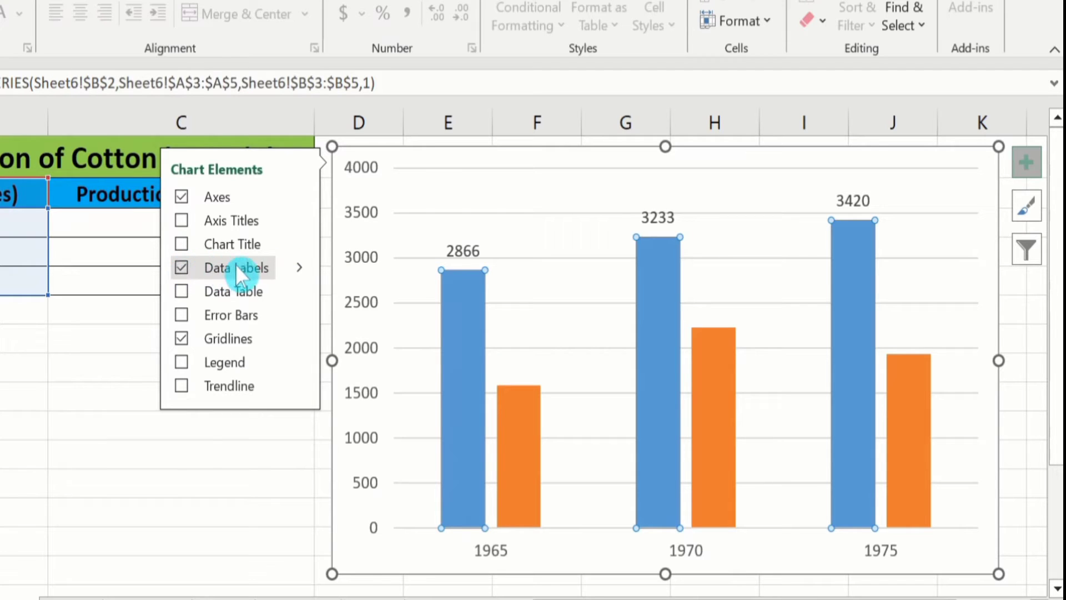
left_click(300, 265)
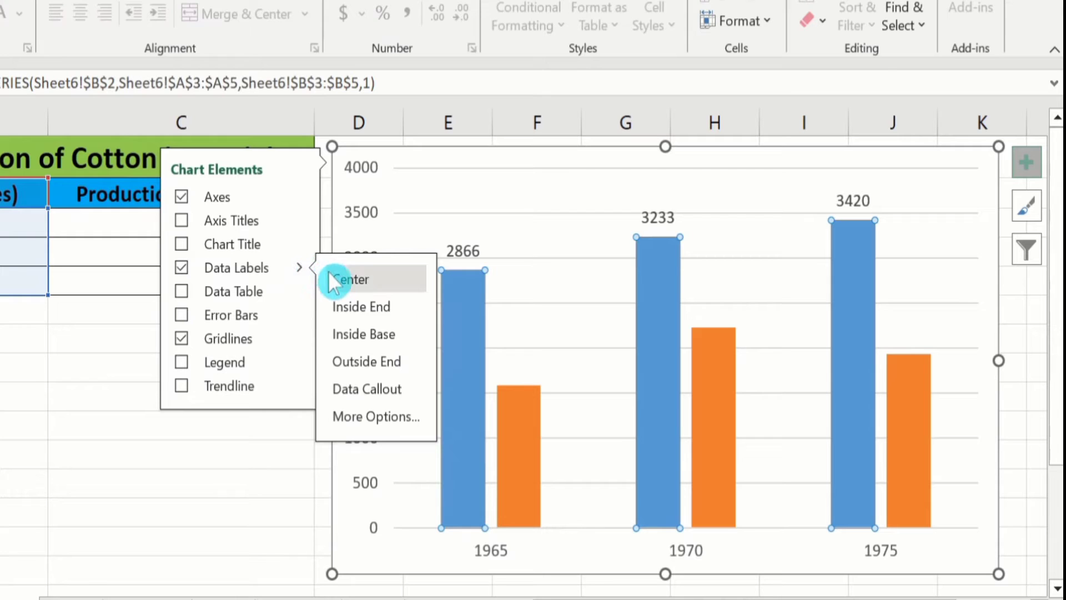
left_click(351, 387)
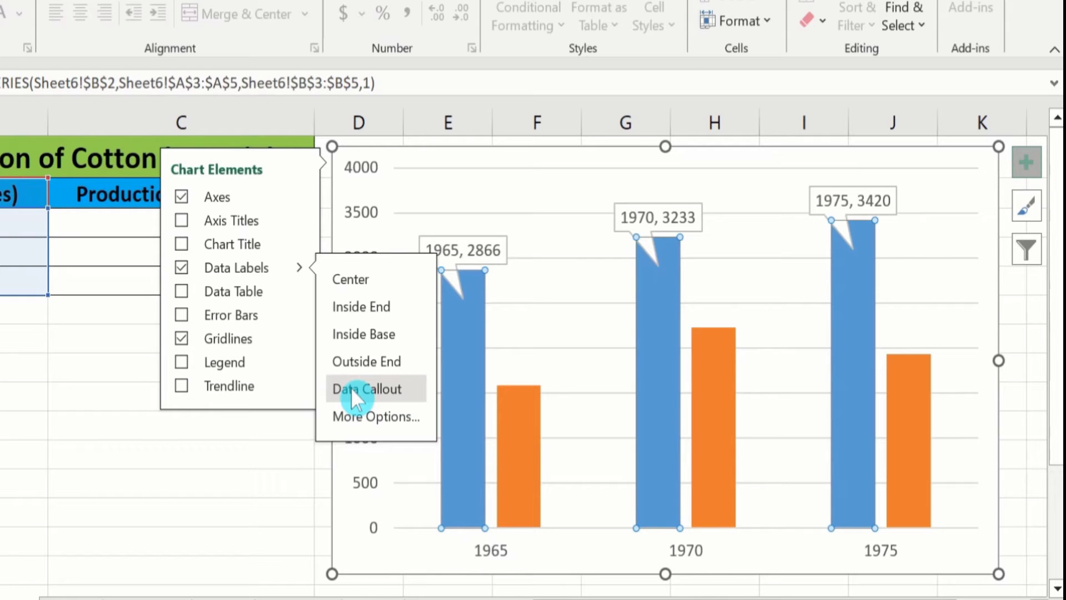
left_click(221, 490)
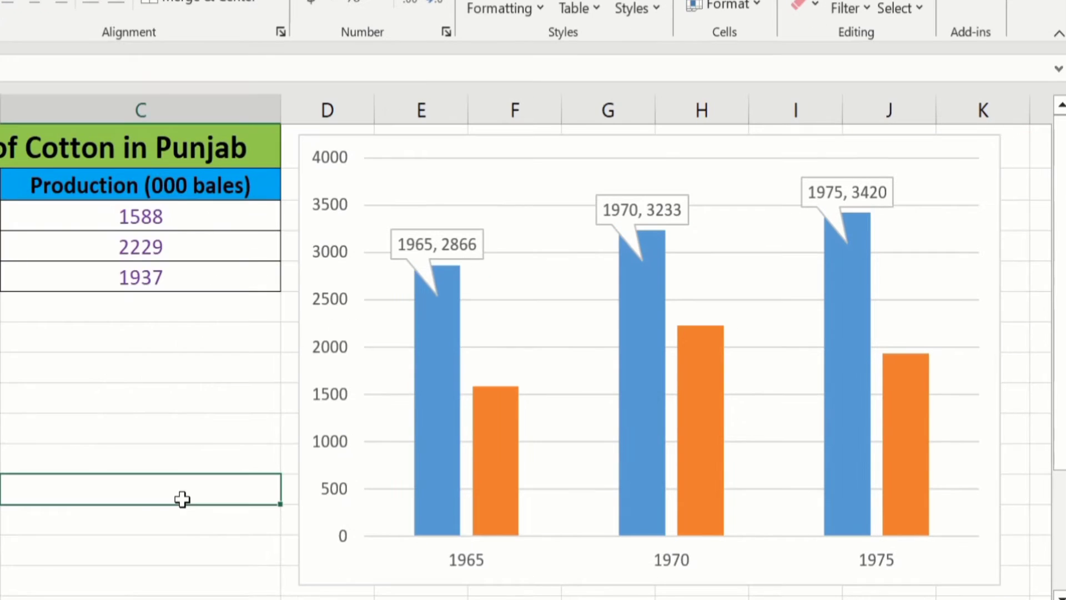
Examine the data label shapes available for the area series' callout labels
left_click(414, 242)
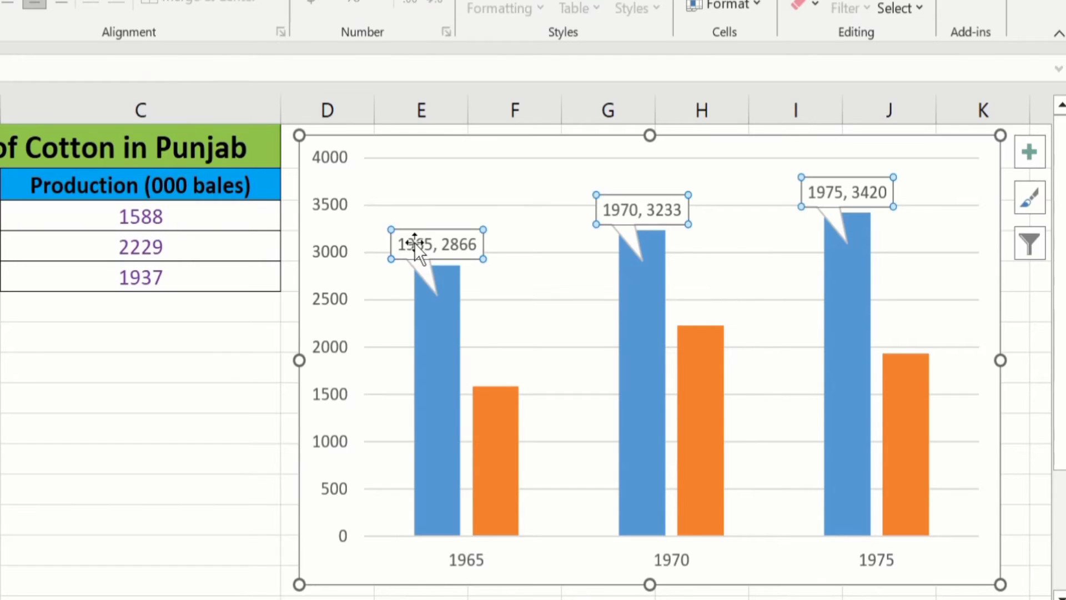
right_click(415, 242)
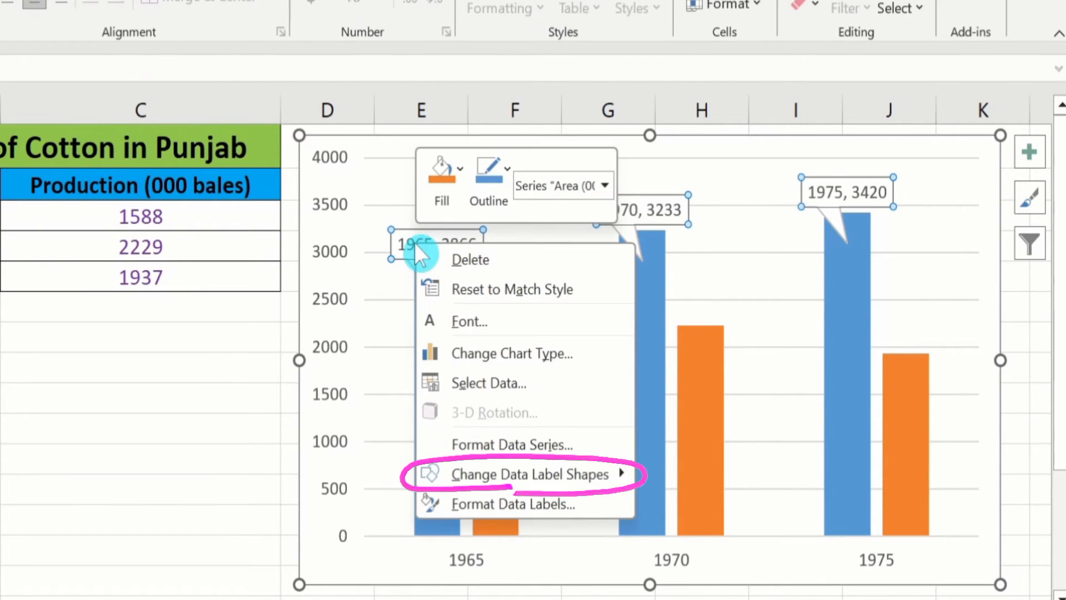
mouse_move(475, 470)
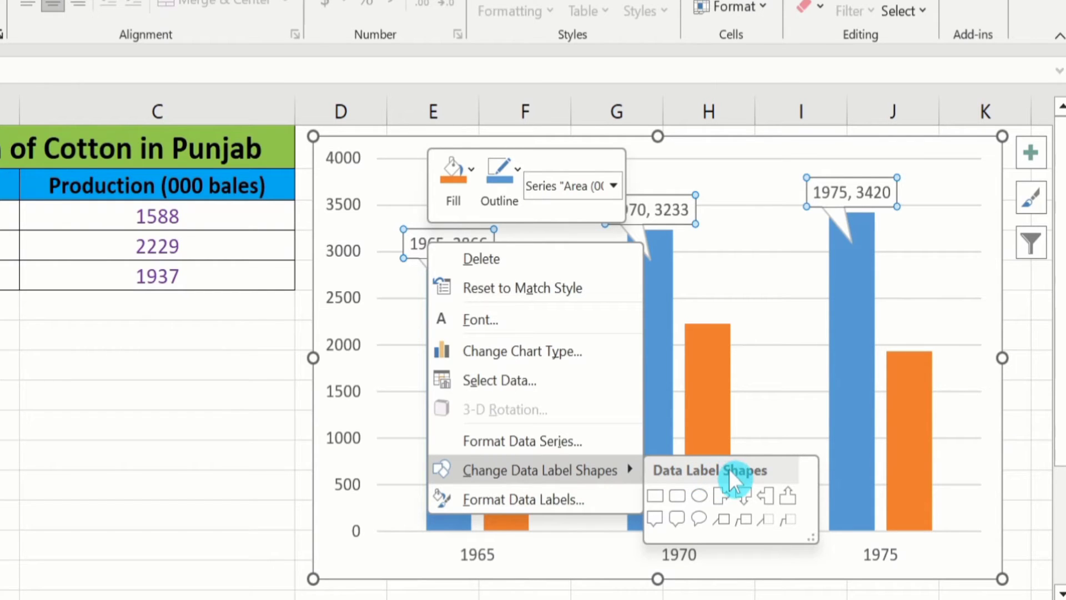
left_click(720, 495)
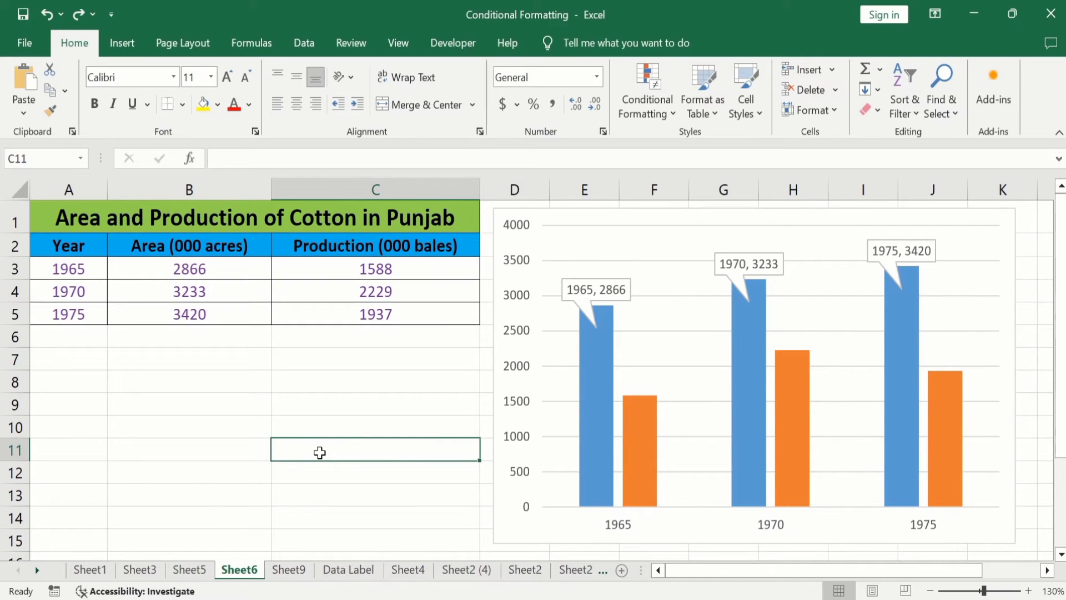
Add data labels to only the Production (000 bales) series
left_click(644, 444)
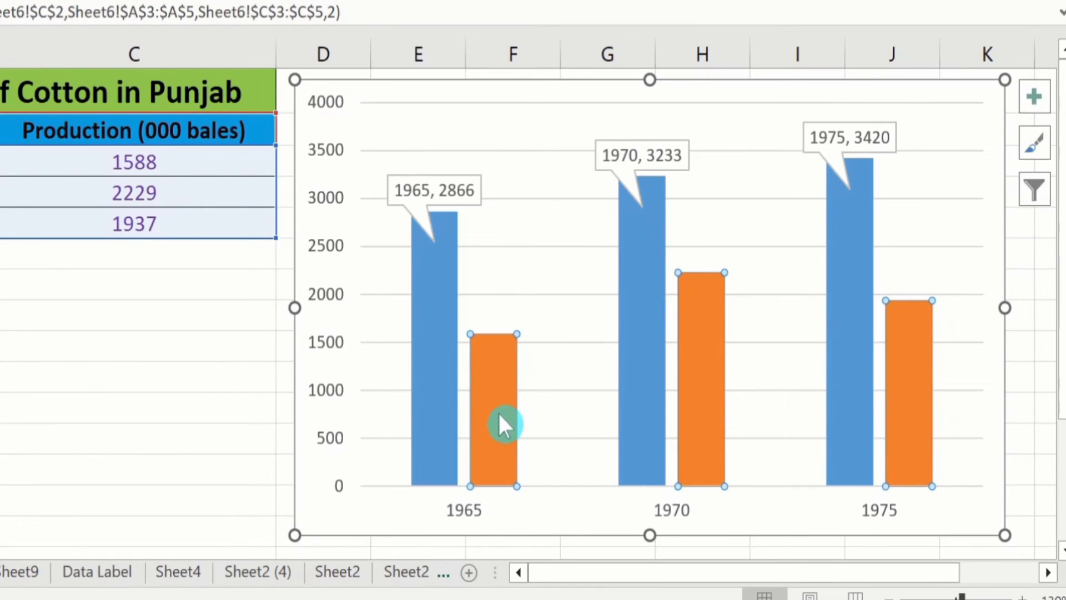
left_click(1030, 92)
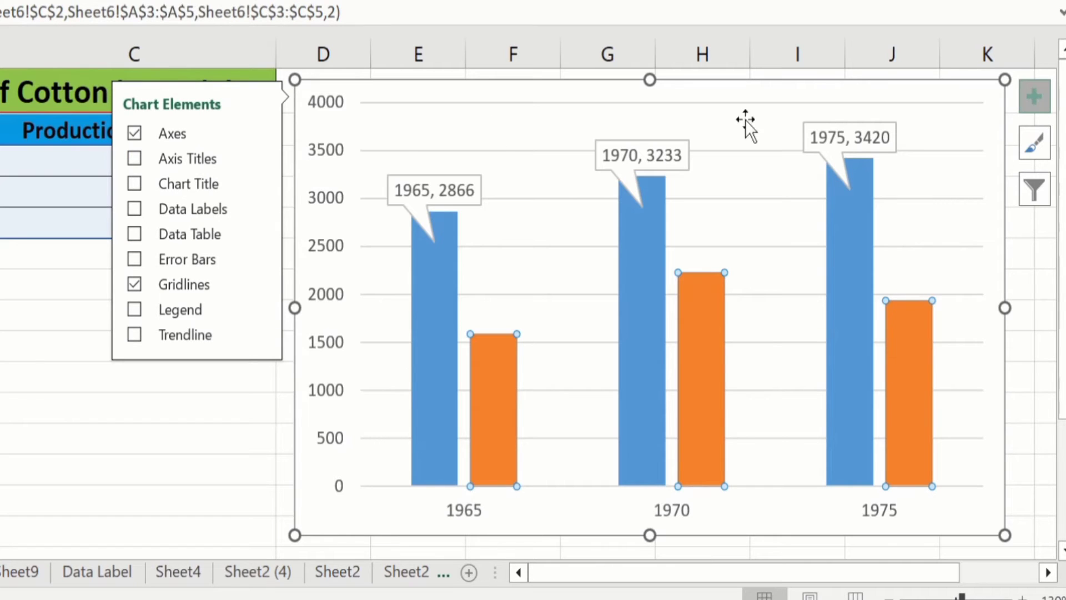
left_click(133, 210)
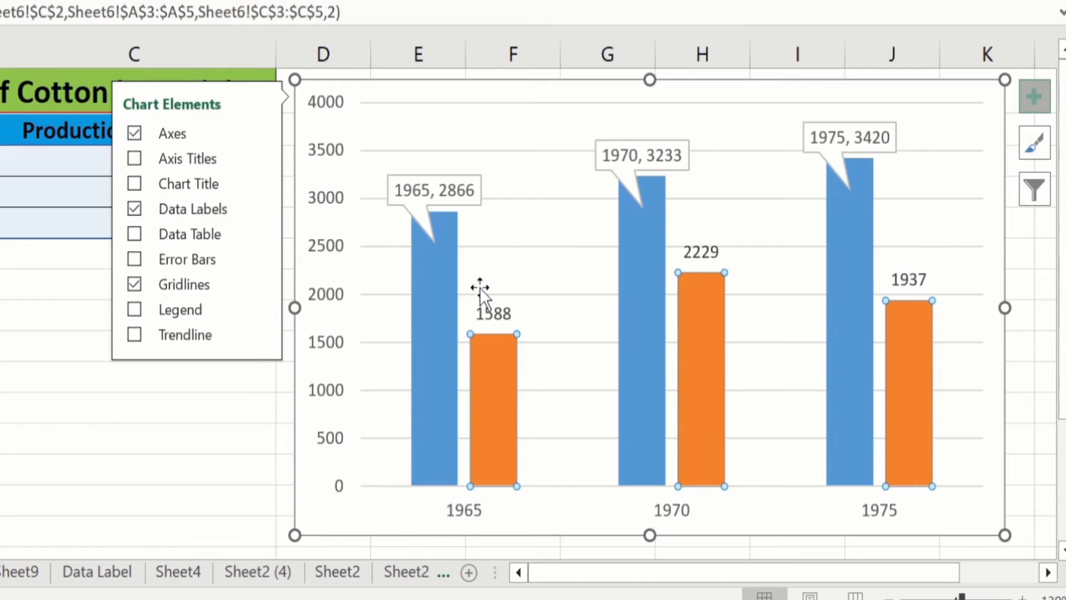
Change the shape of the production series' data labels to an oval
left_click(489, 309)
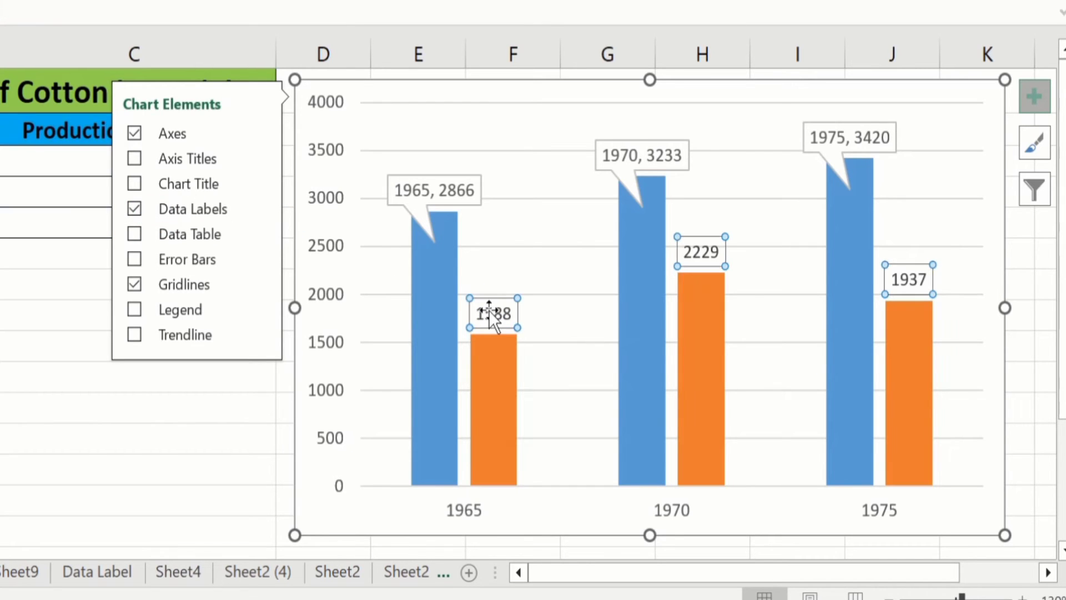
right_click(488, 310)
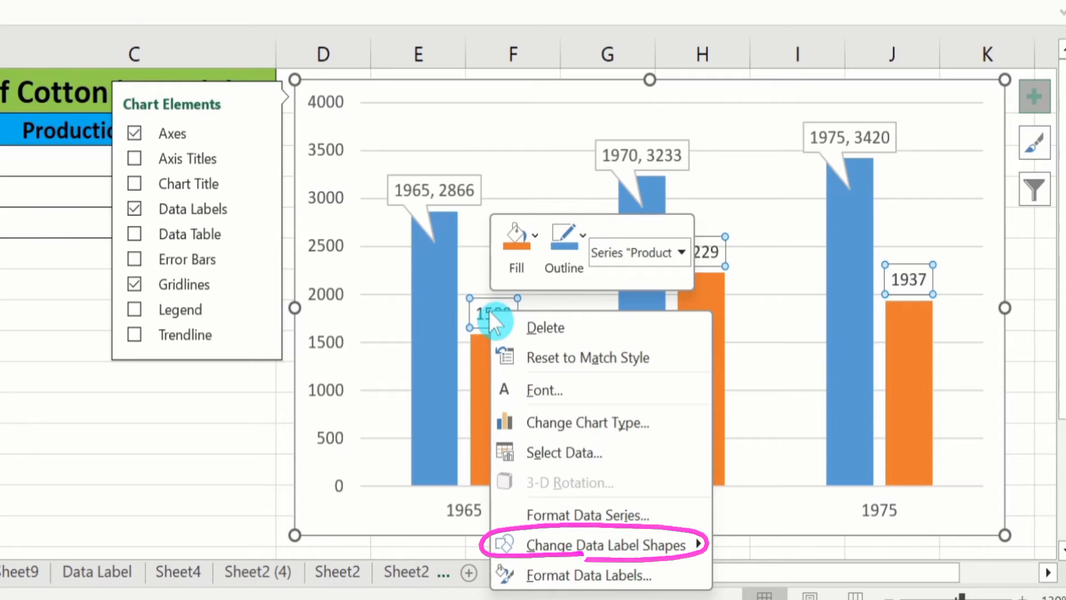
mouse_move(634, 543)
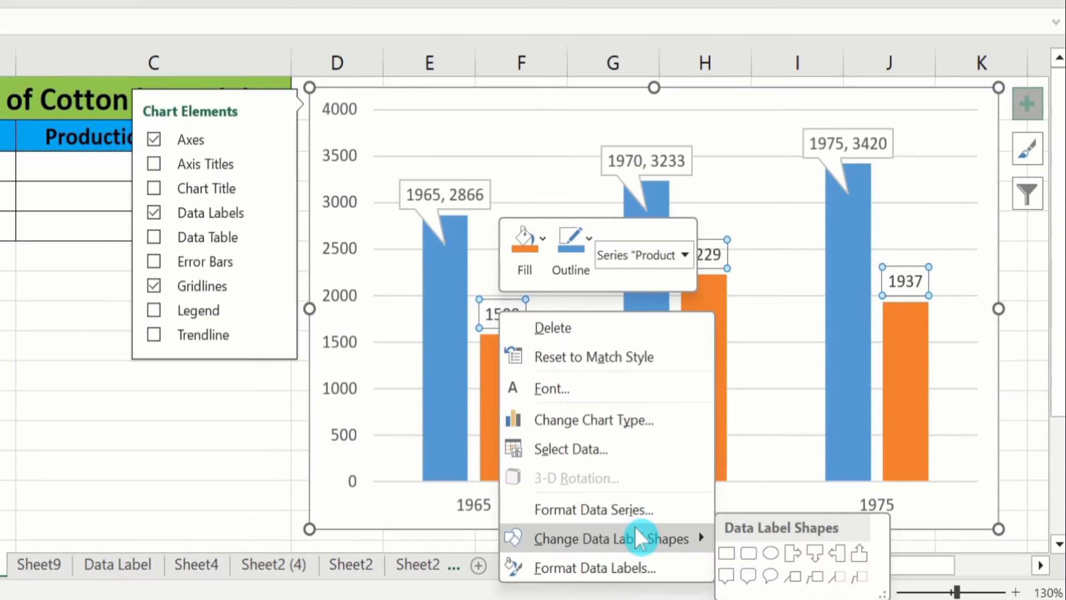
left_click(769, 552)
left_click(190, 458)
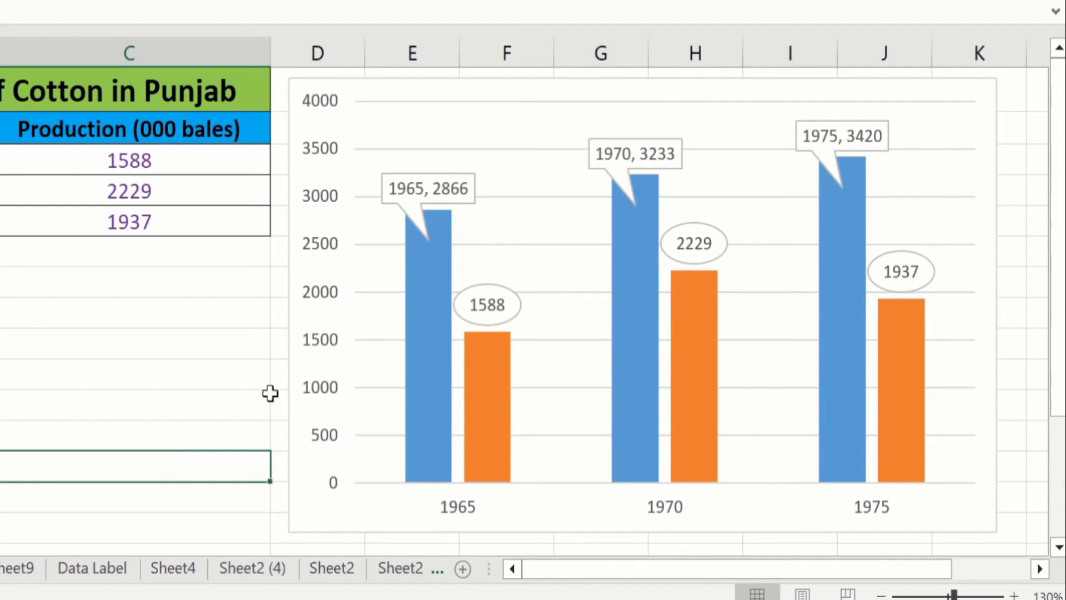
Try the Center, Inside End and Inside Base positions for the production series' data labels, ending on Outside End
left_click(487, 302)
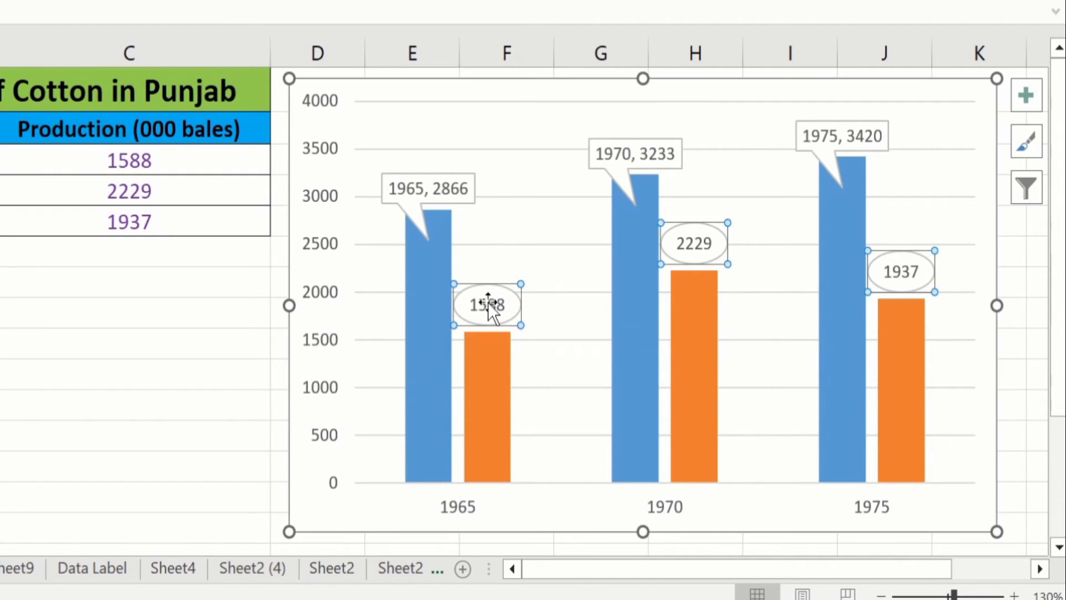
right_click(488, 304)
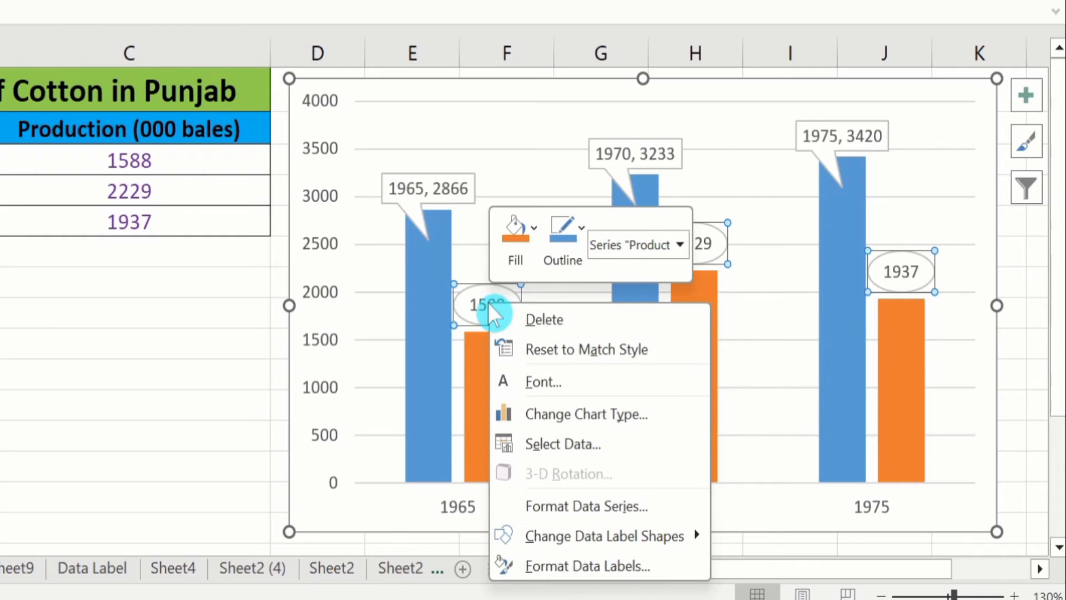
left_click(597, 566)
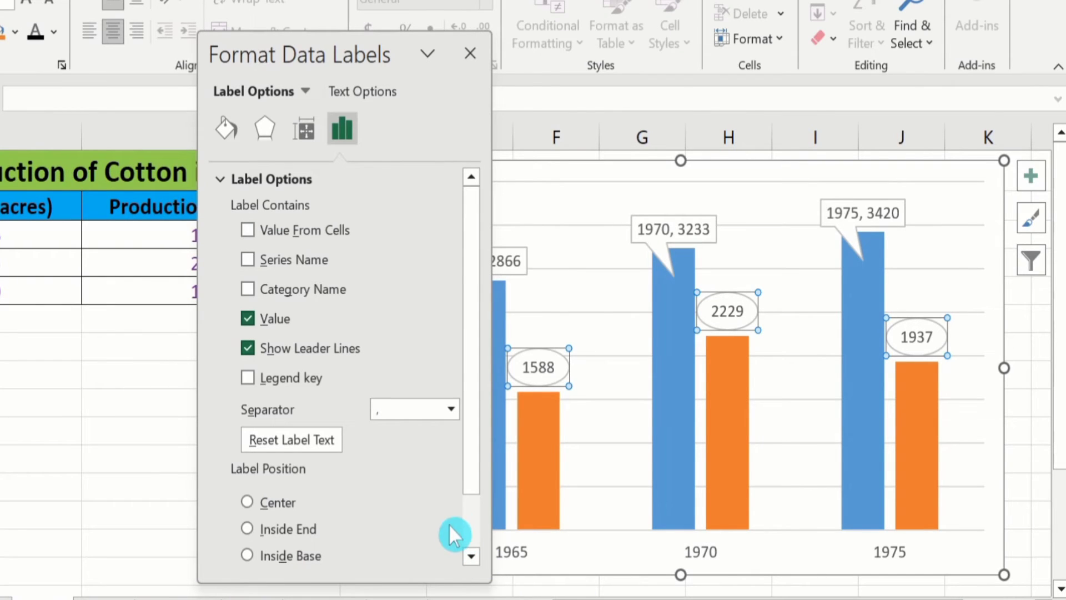
left_click_drag(474, 420, 474, 507)
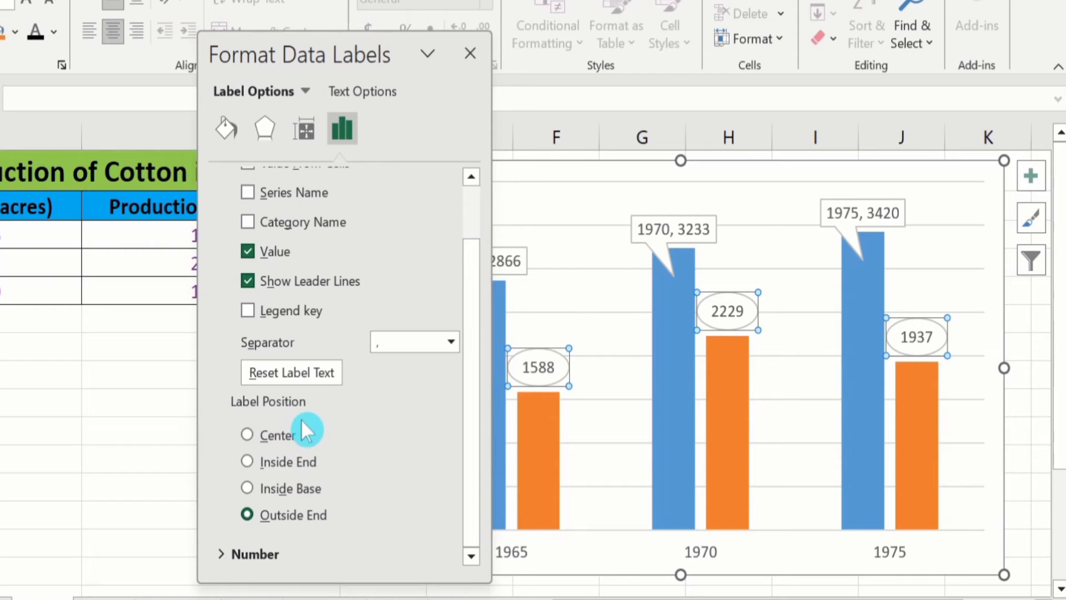
left_click(246, 438)
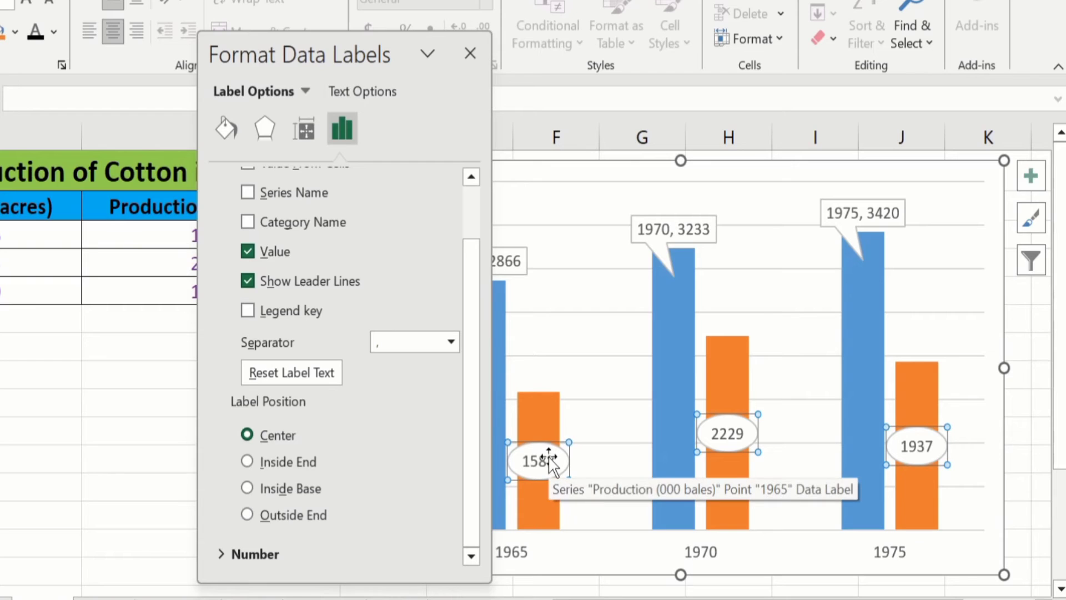
left_click(248, 461)
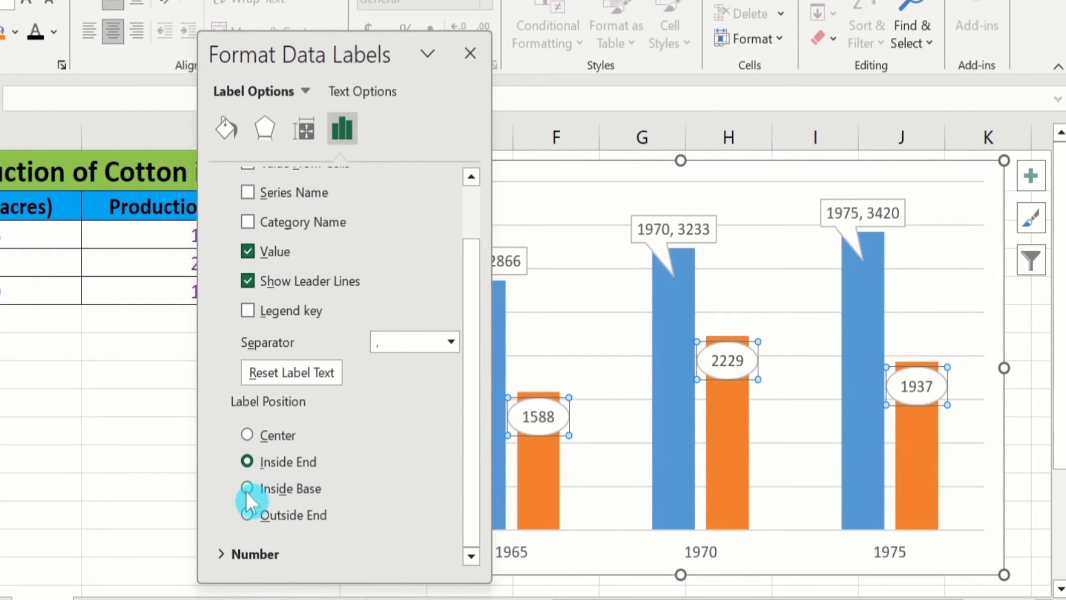
left_click(246, 488)
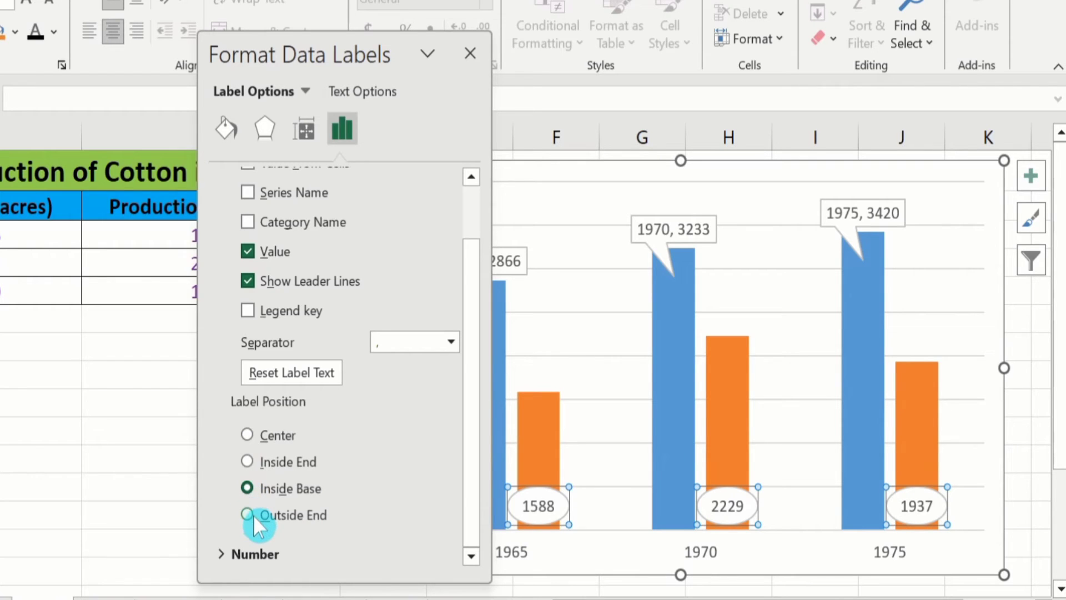
left_click(247, 515)
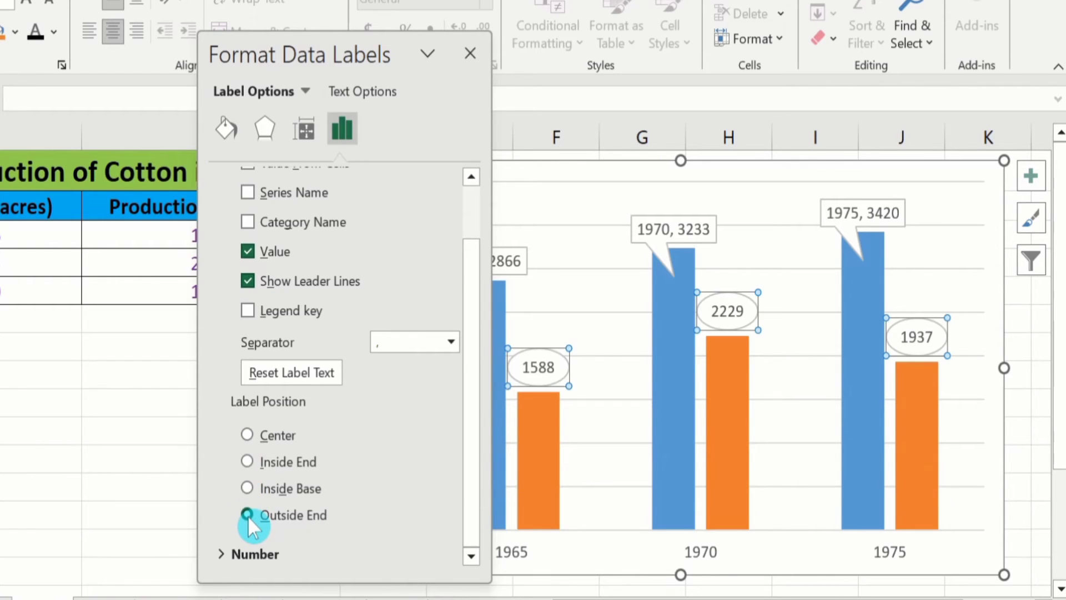
left_click(470, 52)
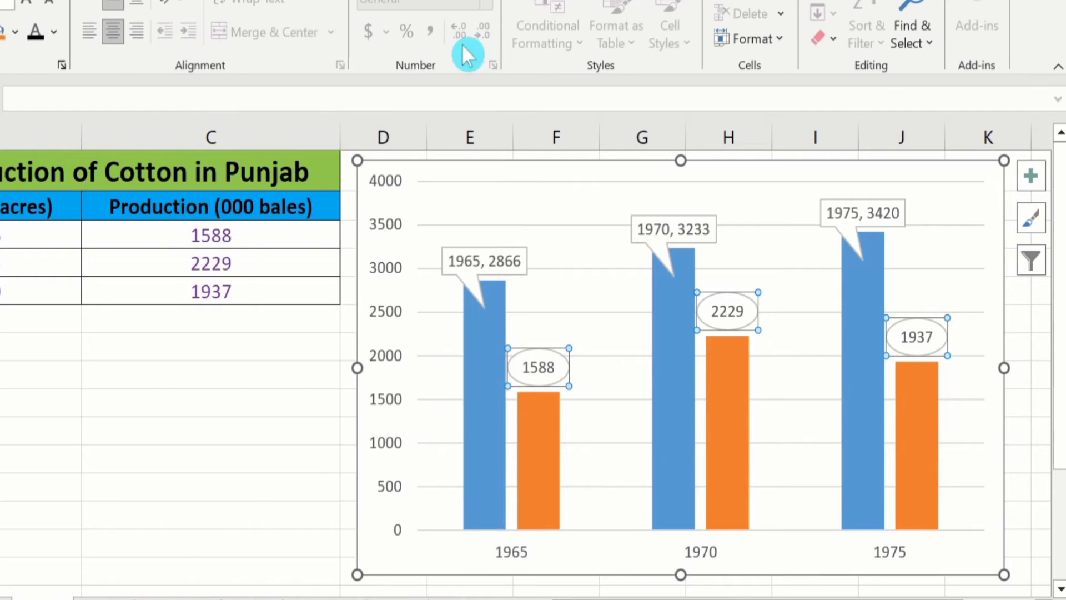
Move the 1965 production data label down inside its column and back above the column
left_click(536, 348)
left_click_drag(538, 349, 539, 422)
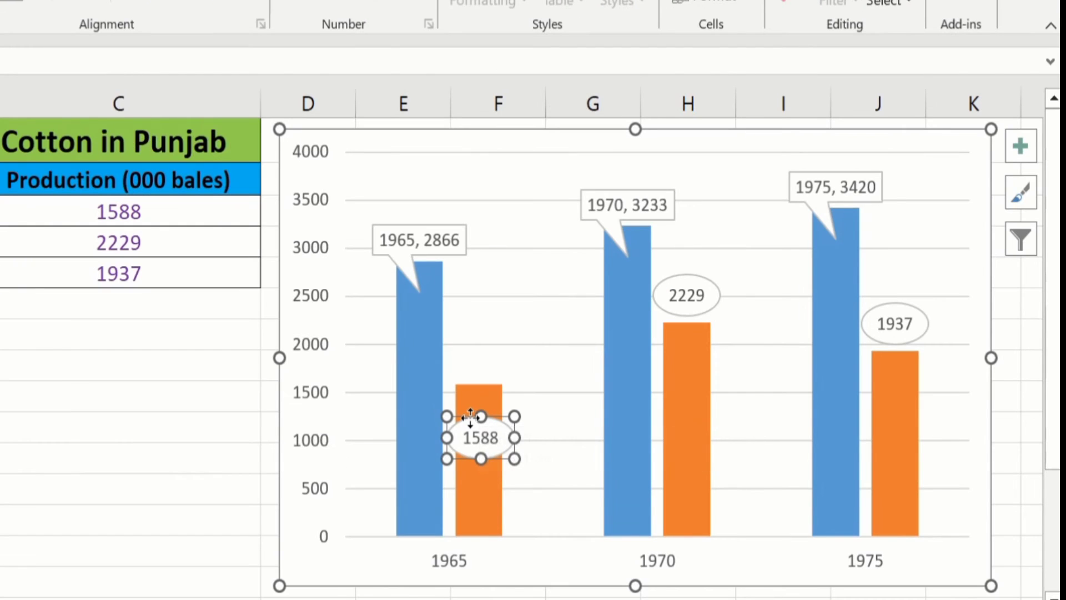
left_click_drag(470, 416, 467, 336)
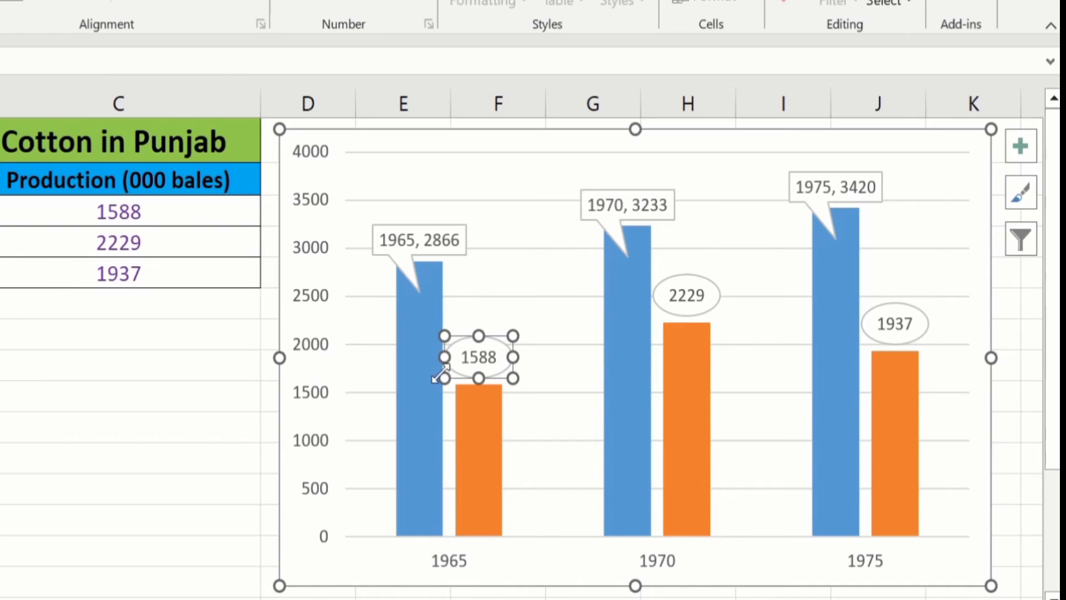
key("Escape")
key("Escape")
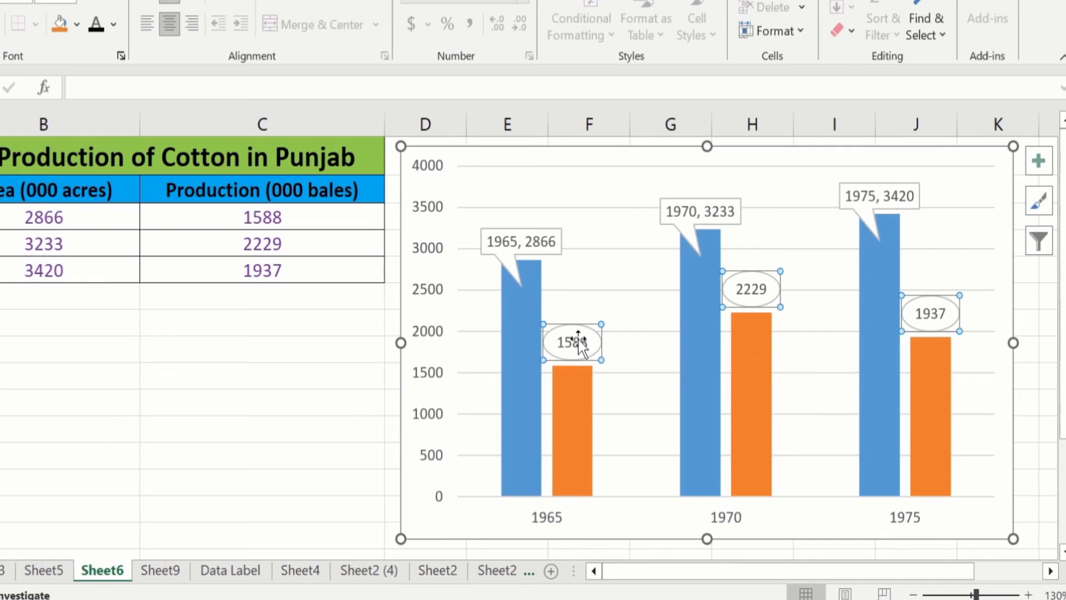
Set the text direction of the production series' data labels to Rotate all text 270°
right_click(577, 337)
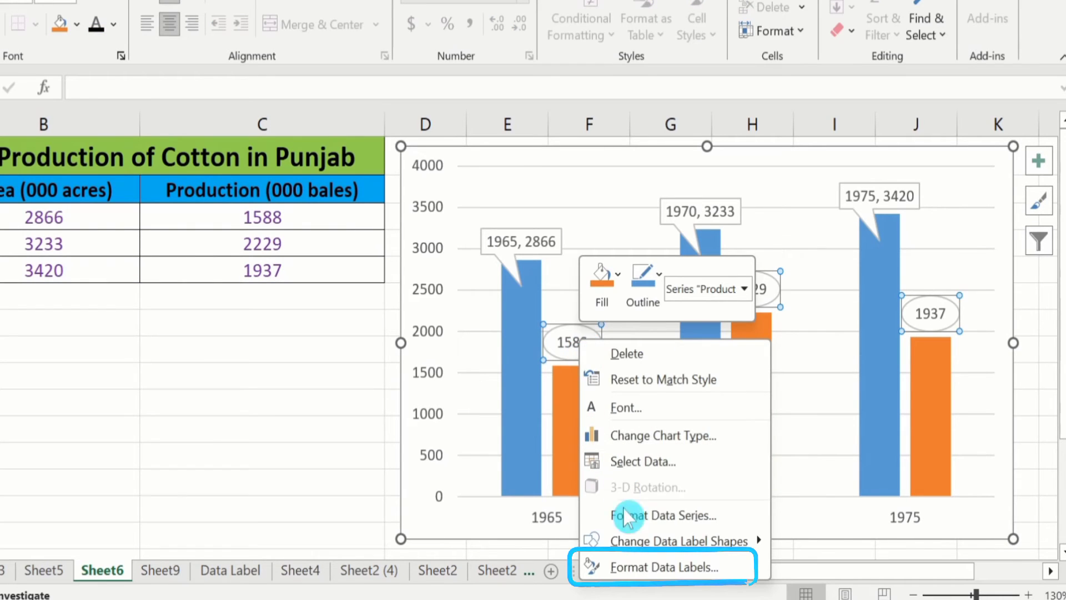
left_click(647, 566)
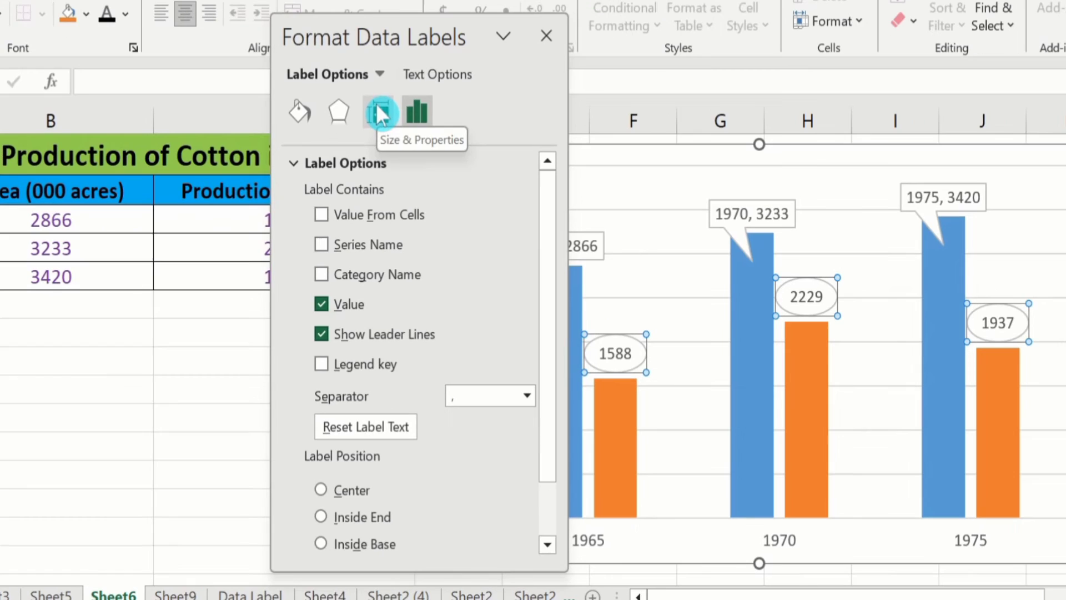
left_click(378, 108)
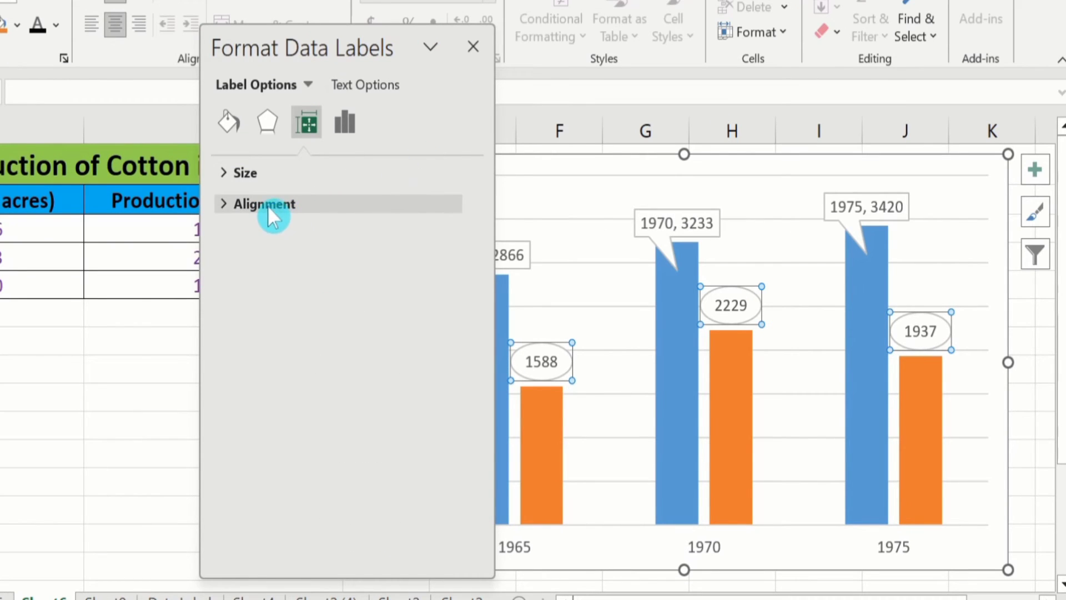
left_click(285, 203)
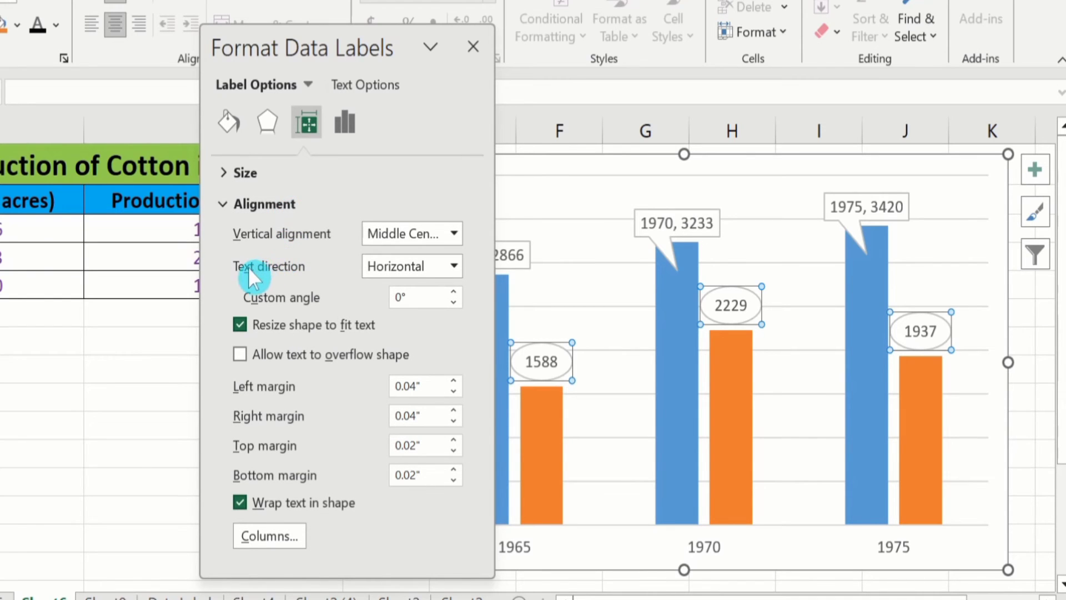
left_click(453, 265)
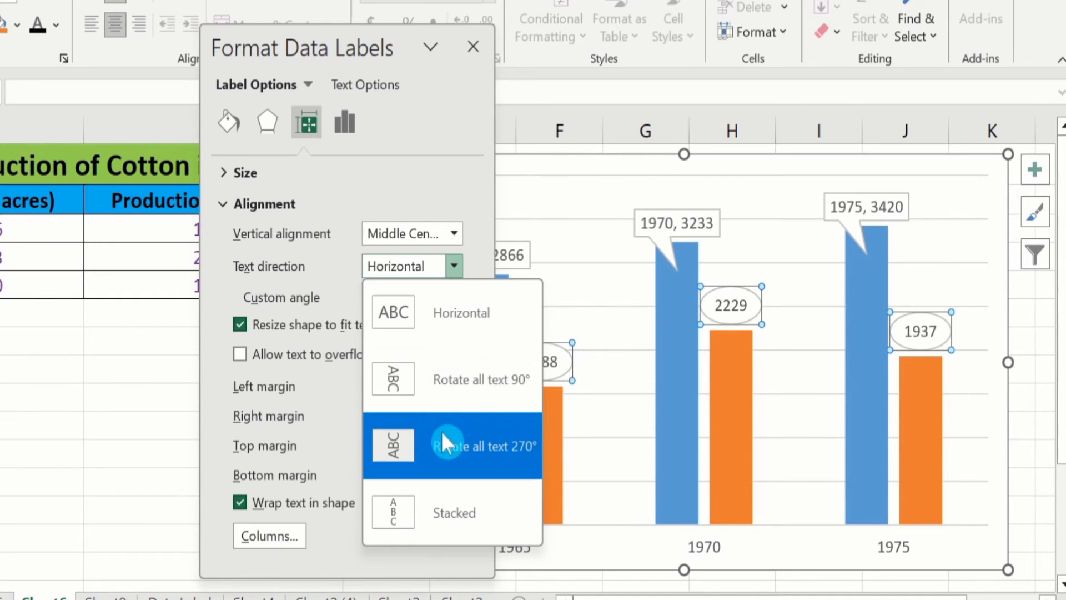
left_click(443, 444)
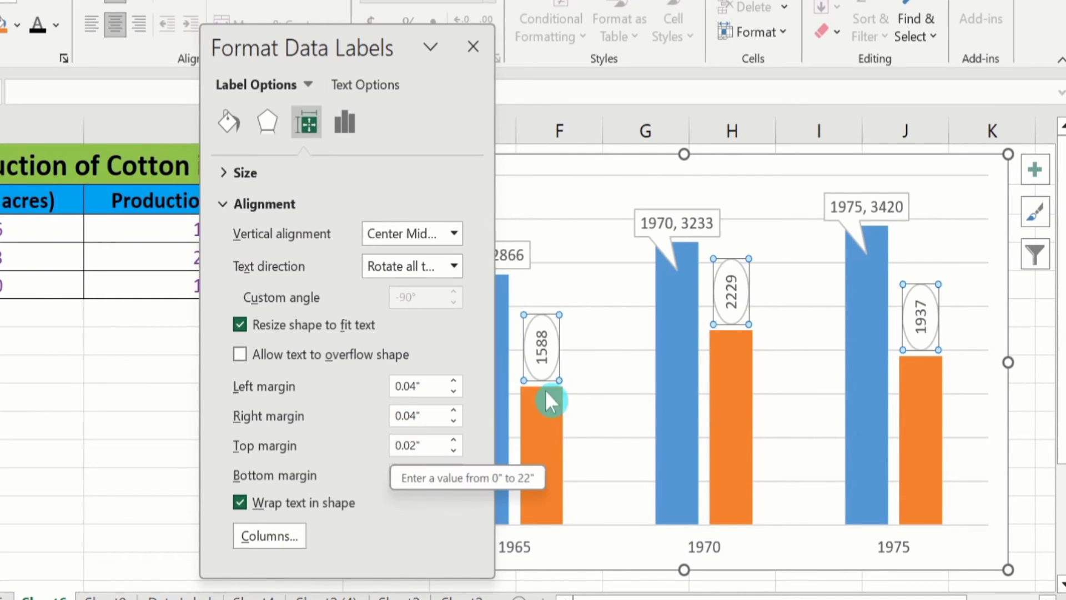
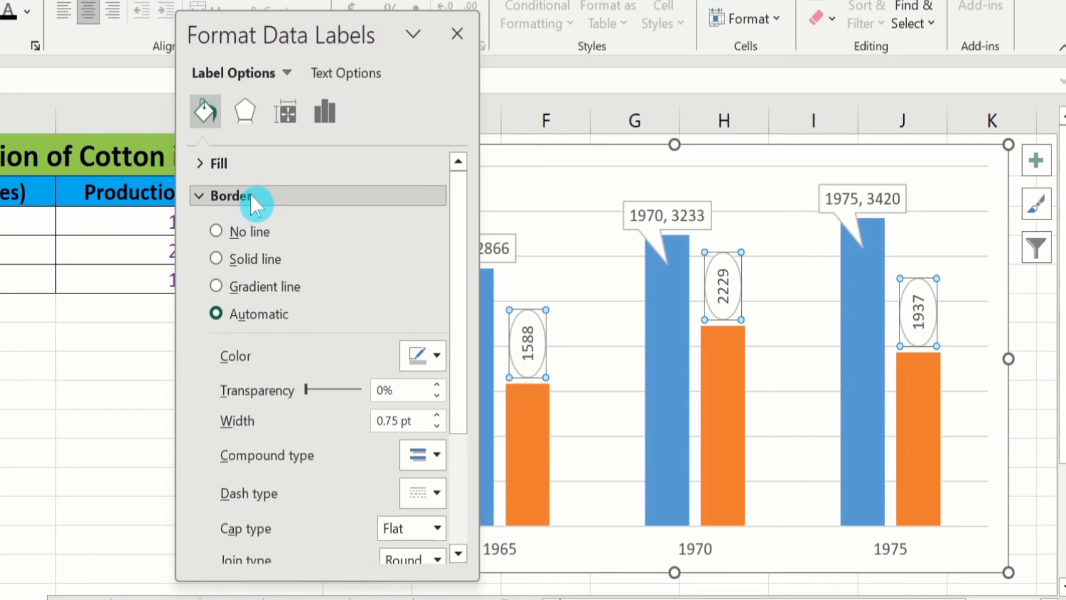
Try the Solid line and No line borders on the production data labels, ending on Solid line
left_click(216, 258)
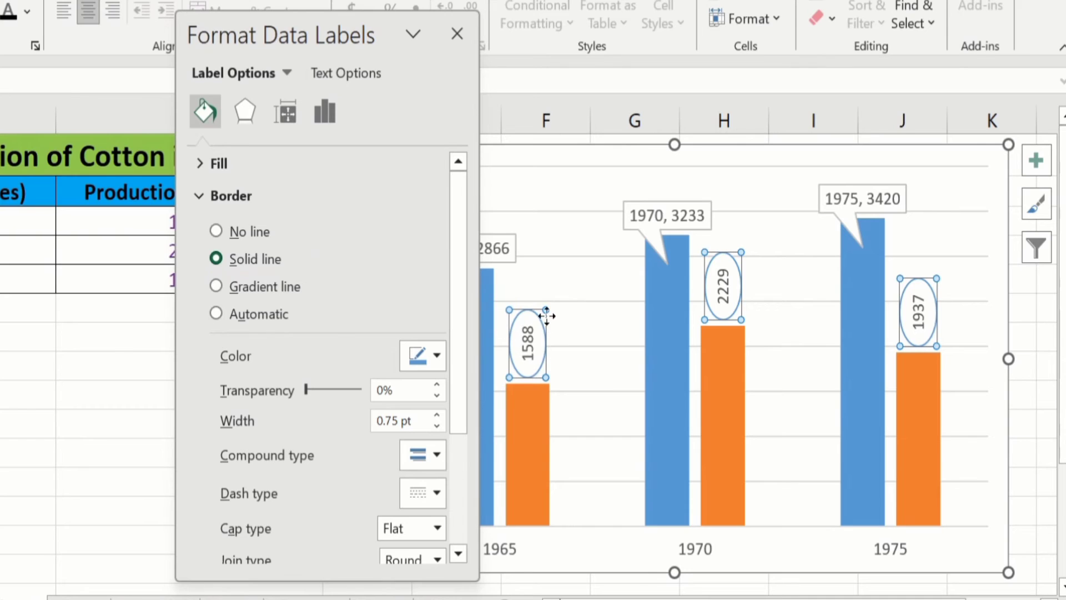
left_click(212, 233)
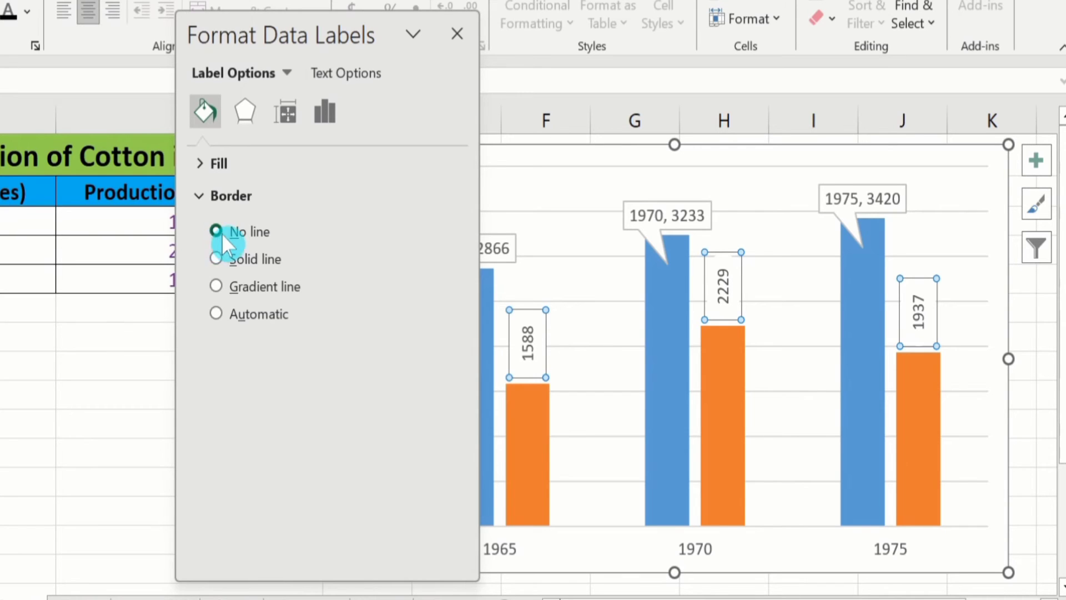
left_click(217, 259)
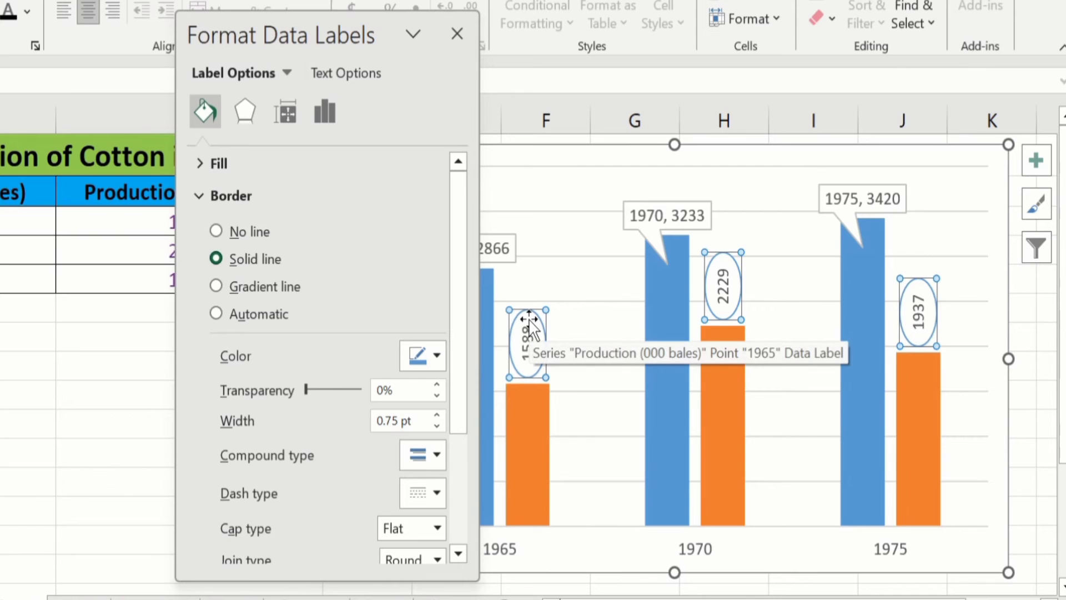
Apply a solid yellow fill to the production series' data labels and close the label formatting options
left_click(235, 161)
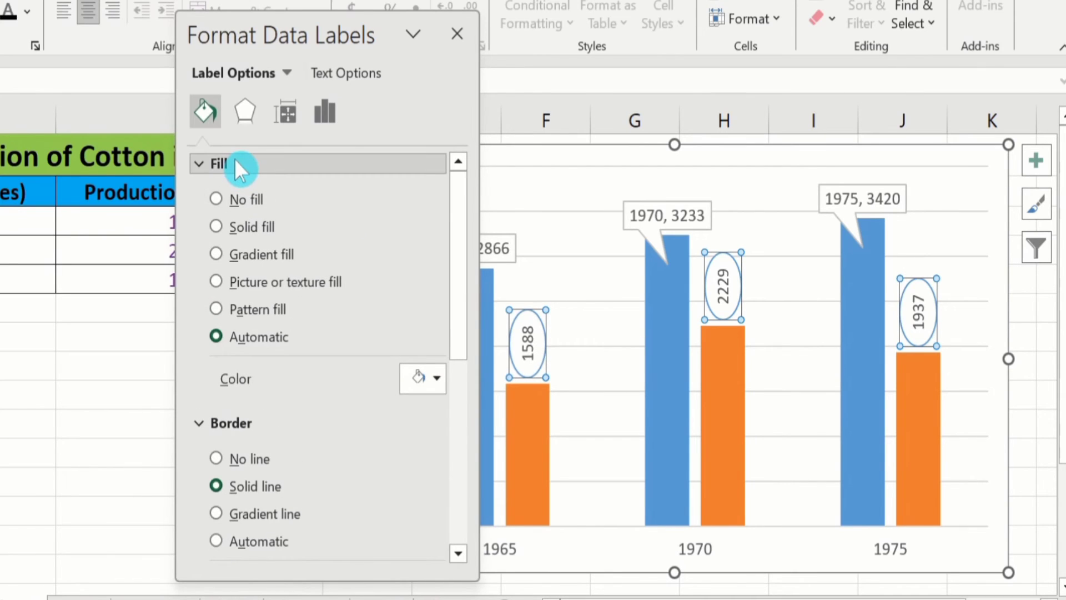
left_click(217, 226)
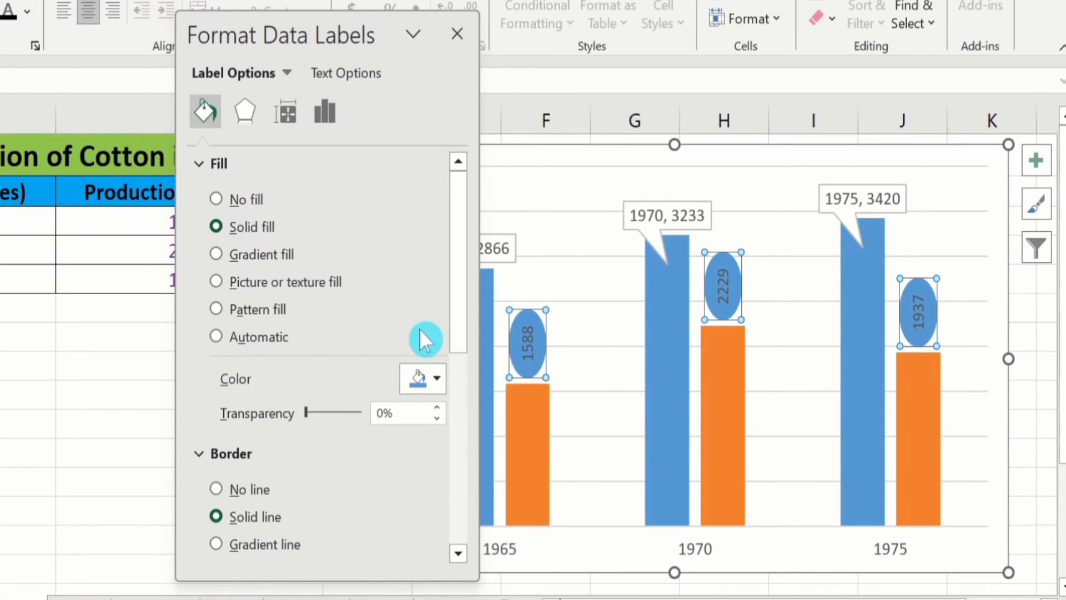
left_click(436, 378)
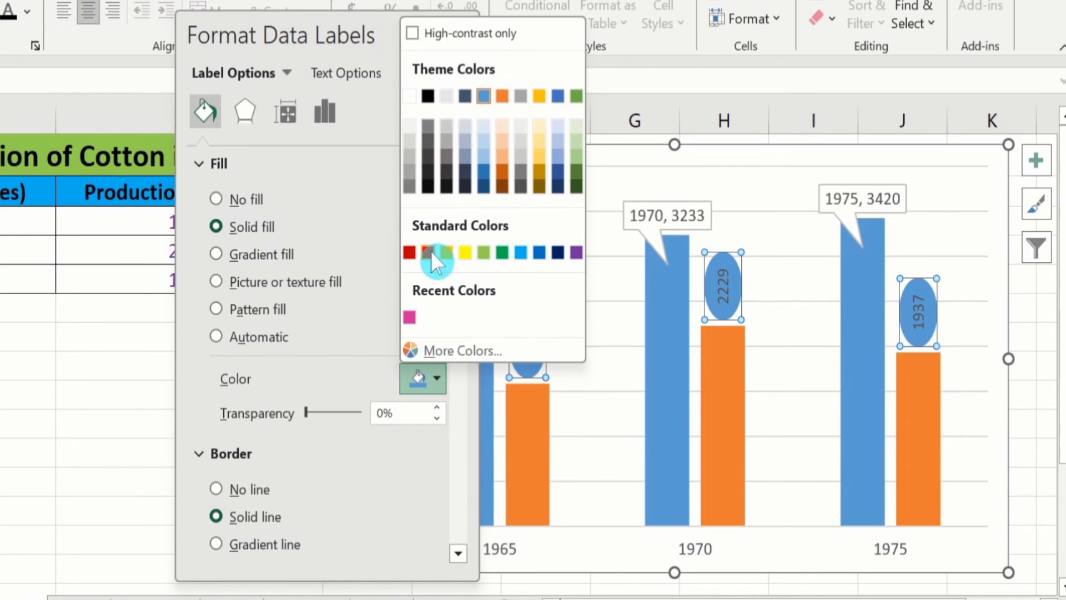
left_click(464, 254)
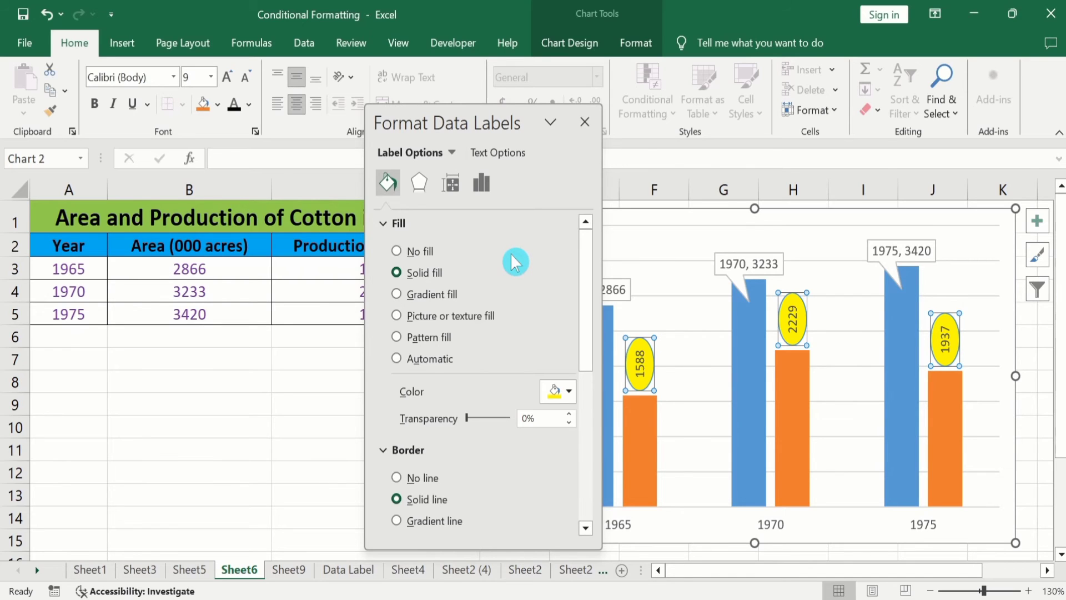
left_click(584, 121)
left_click(444, 434)
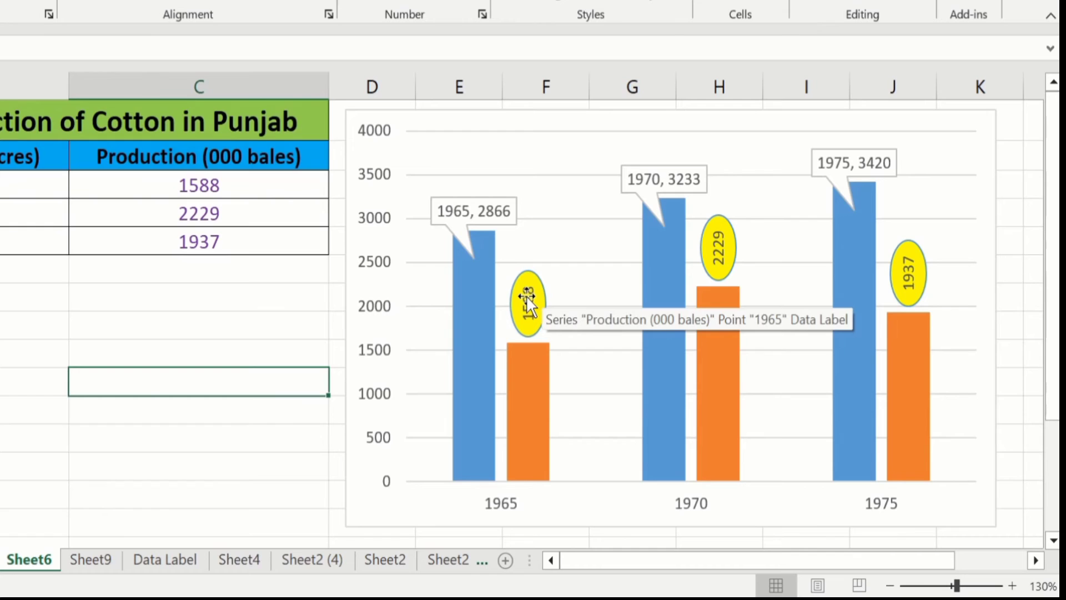
Set the production series' data labels to No fill with a No line border
left_click(640, 360)
right_click(640, 360)
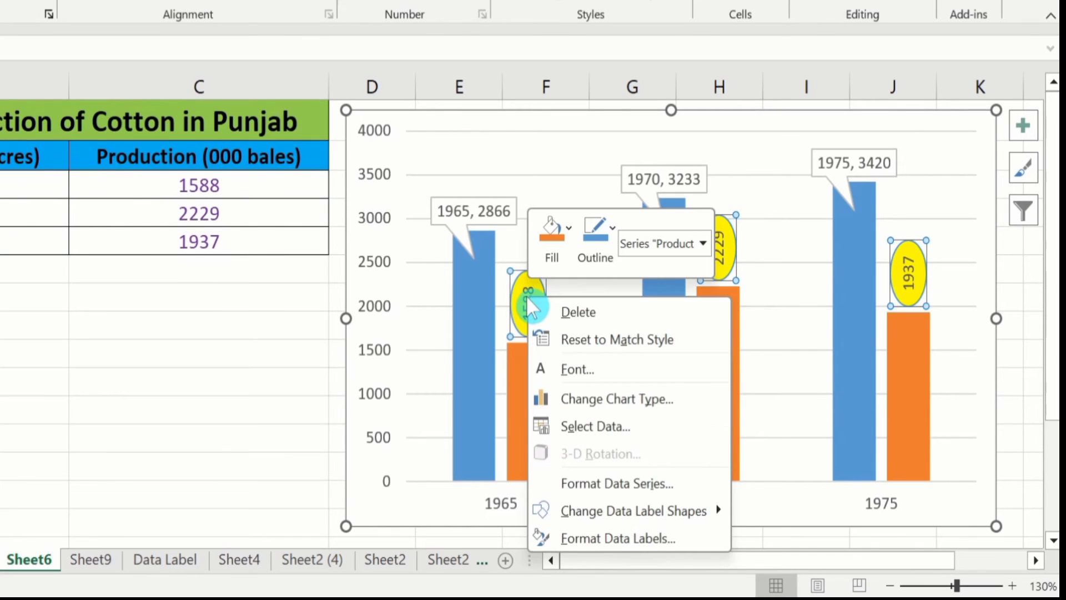
left_click(605, 539)
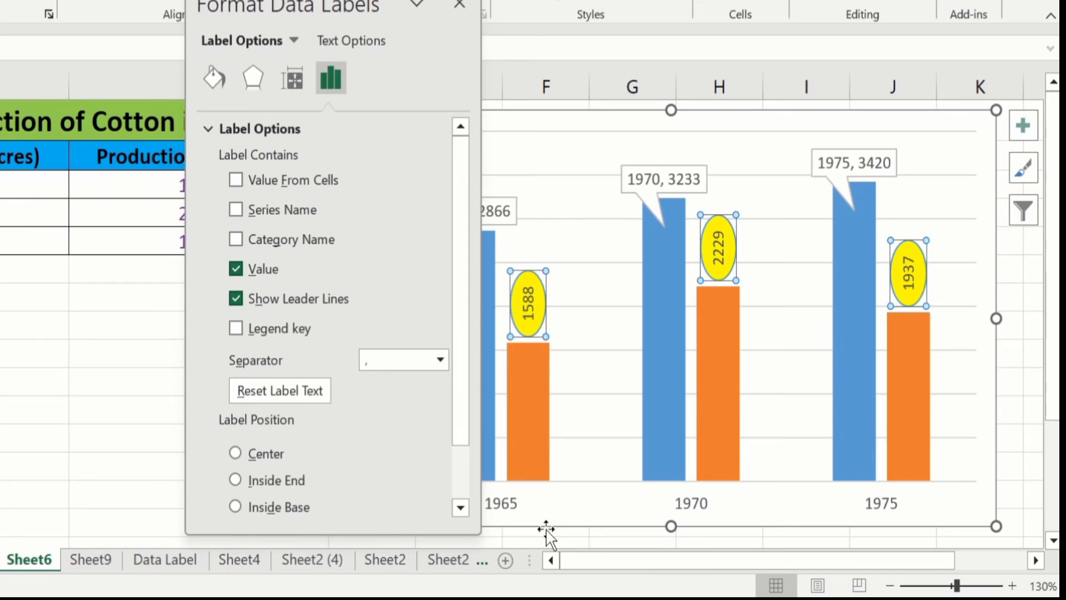
left_click(209, 78)
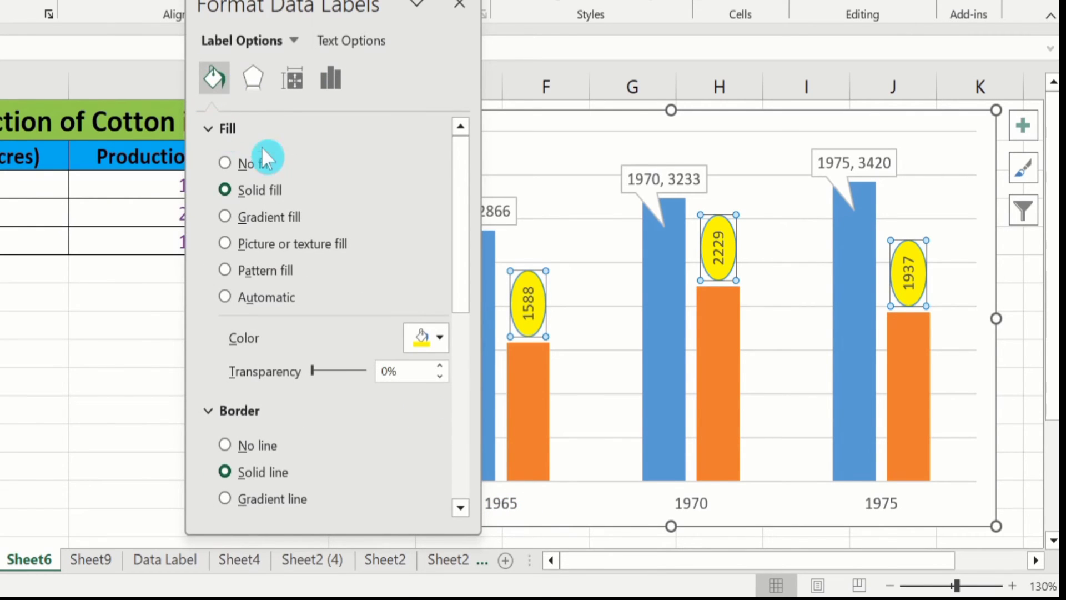
left_click(225, 162)
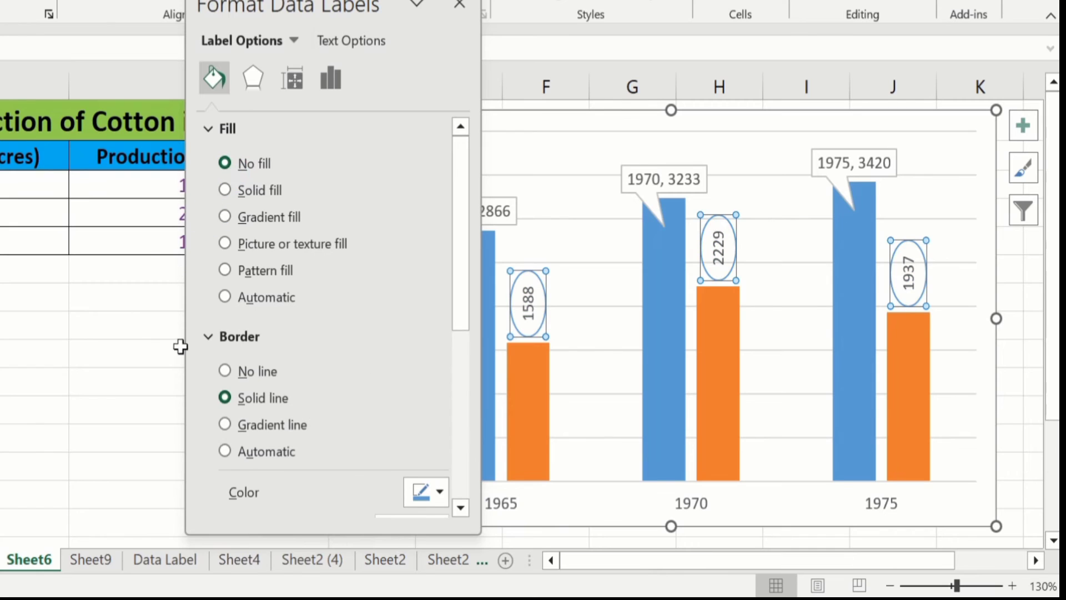
left_click(216, 385)
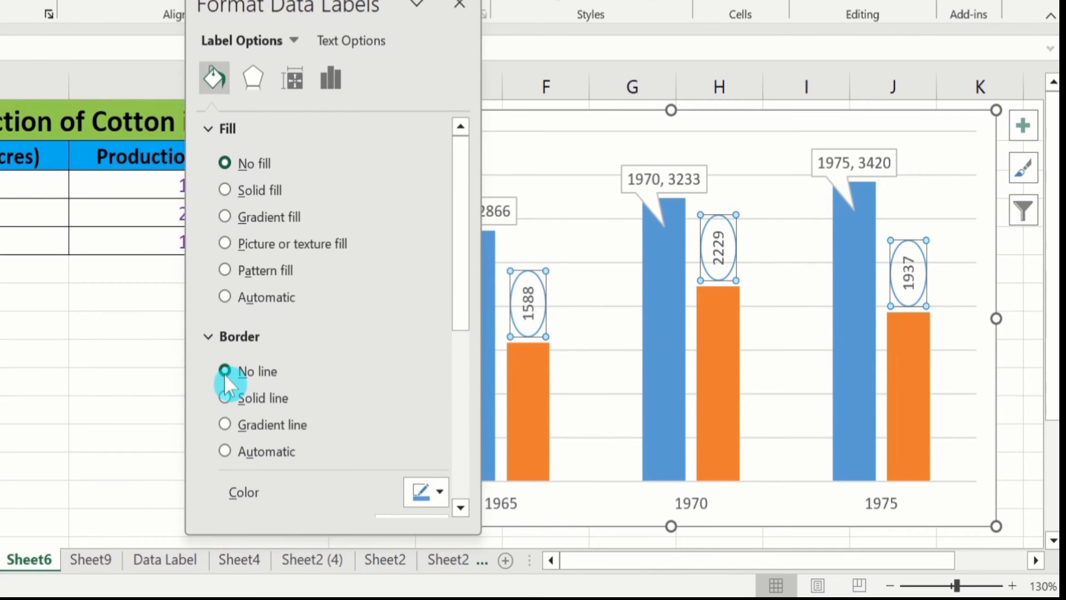
left_click(224, 370)
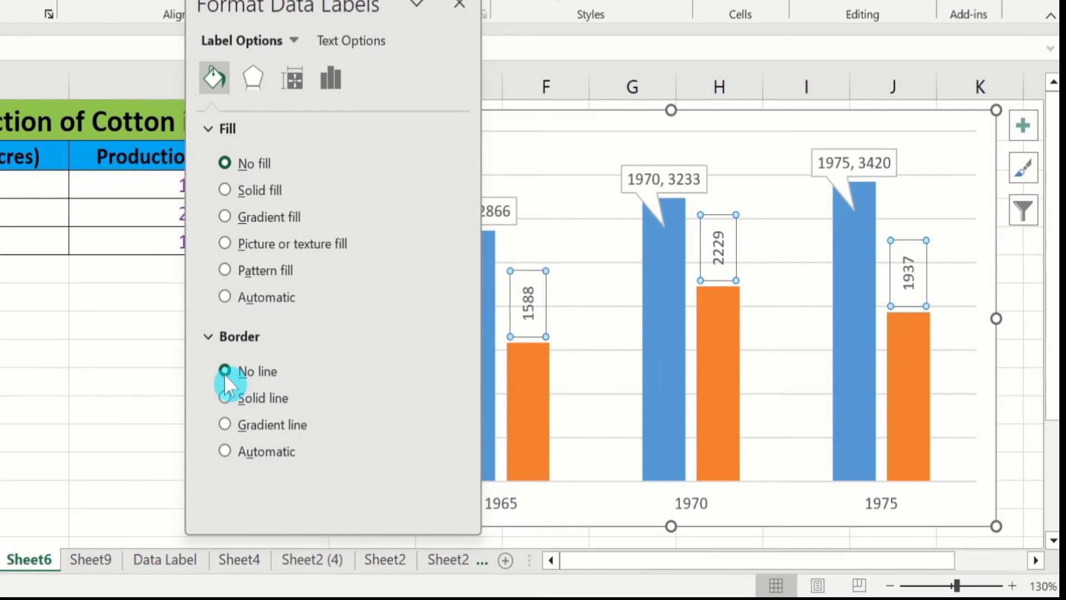
left_click(459, 6)
left_click(249, 352)
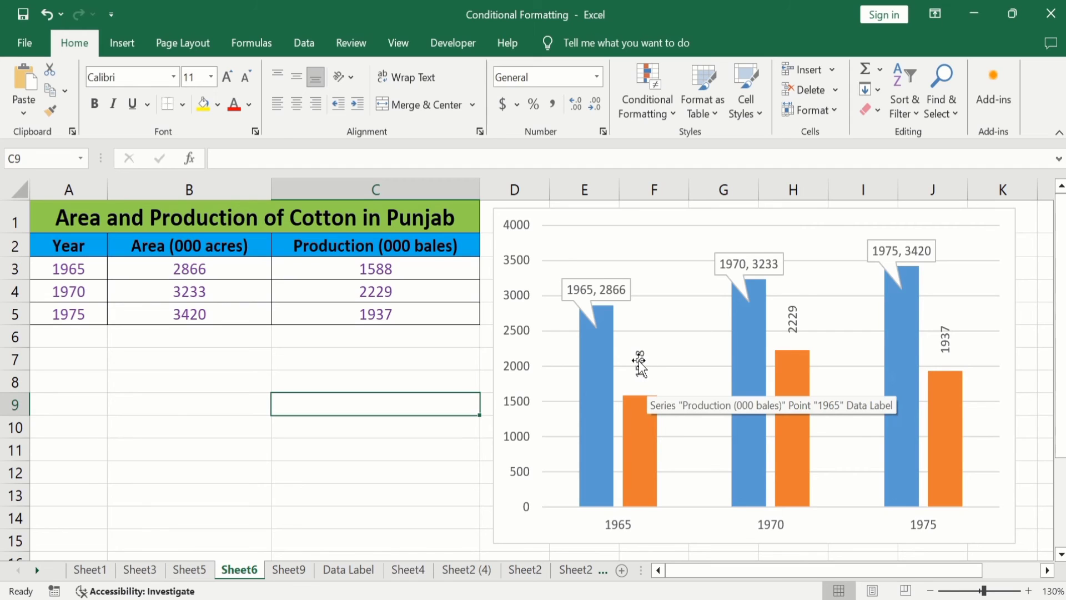
left_click(639, 363)
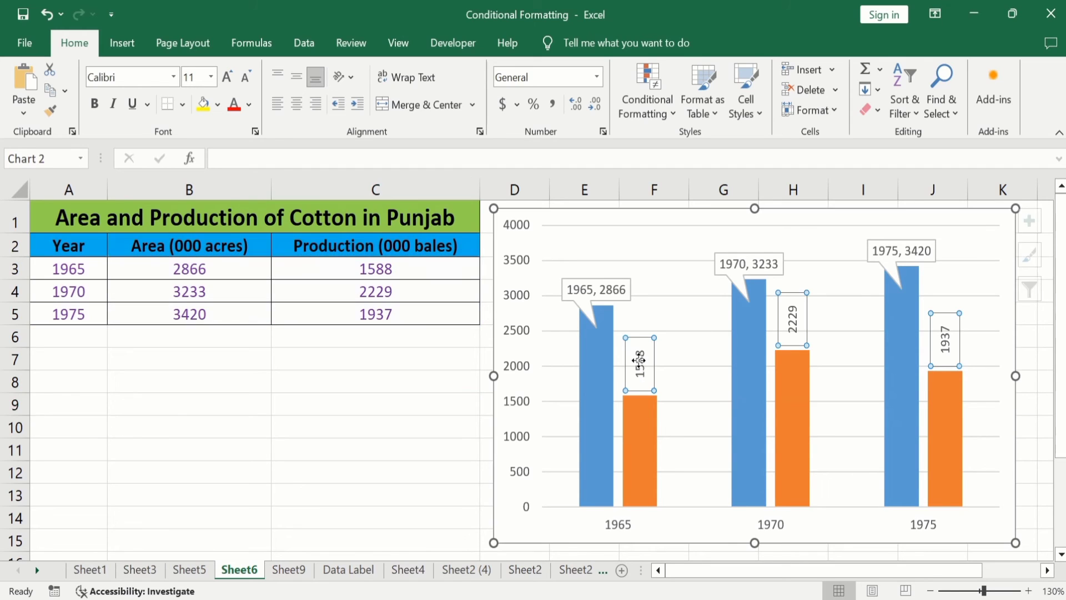
Enter AA, BB and CC in cells C7 to C9 below the data table
left_click(365, 360)
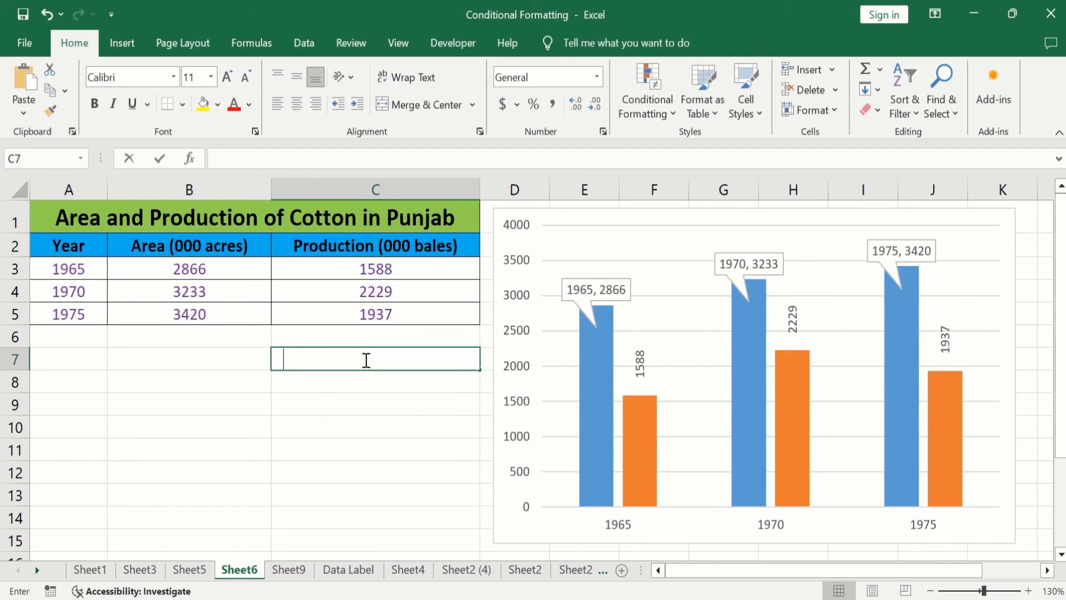
type("AA")
key("Return")
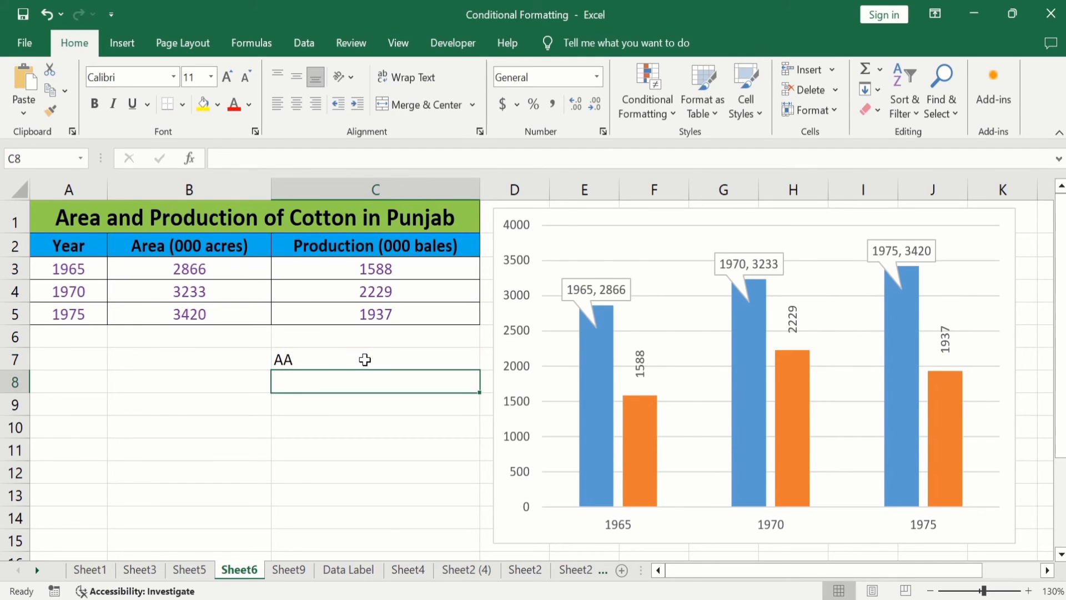
type("BB")
key("Return")
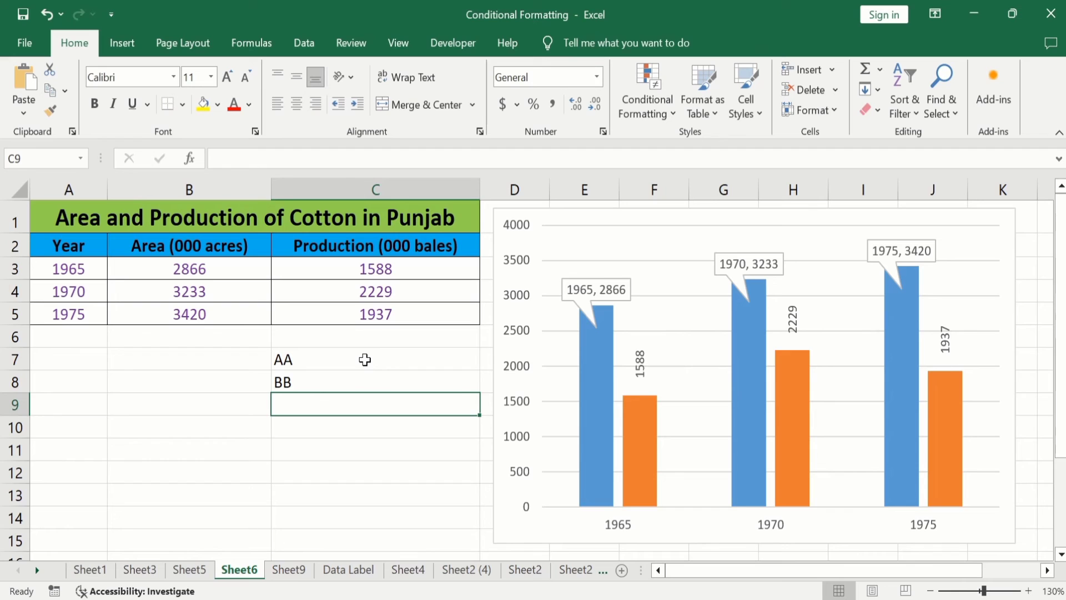
type("CC")
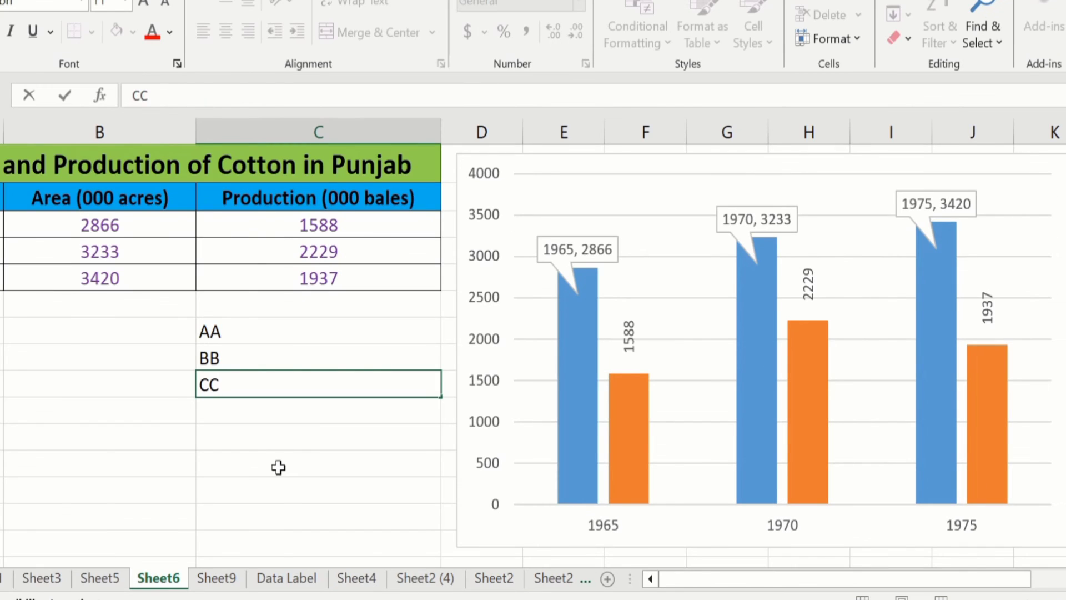
left_click(278, 468)
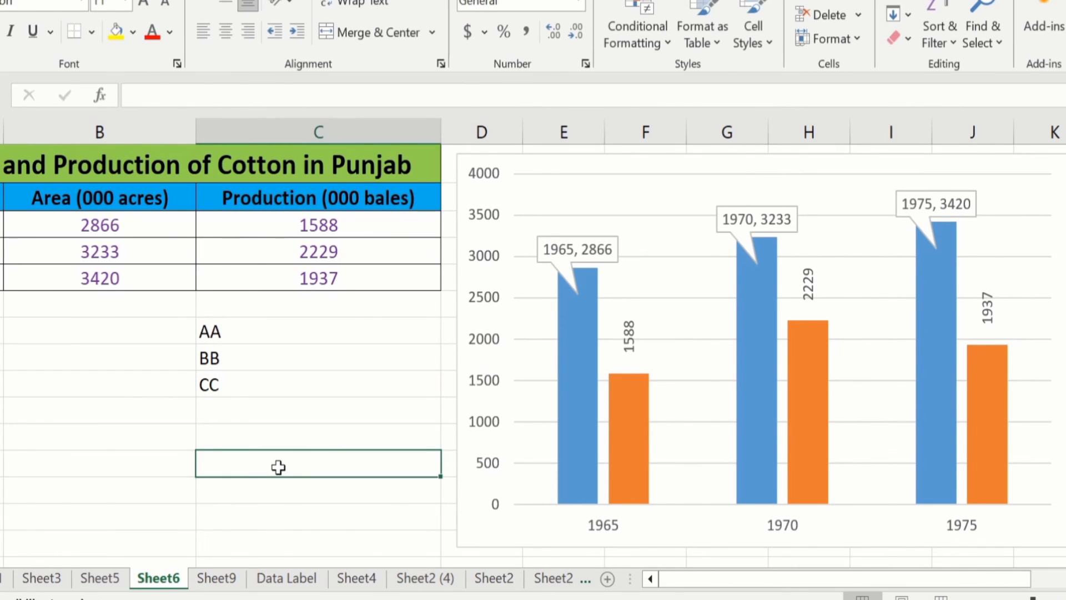
Open the data label formatting options for the production series and move them off the production columns
left_click(629, 333)
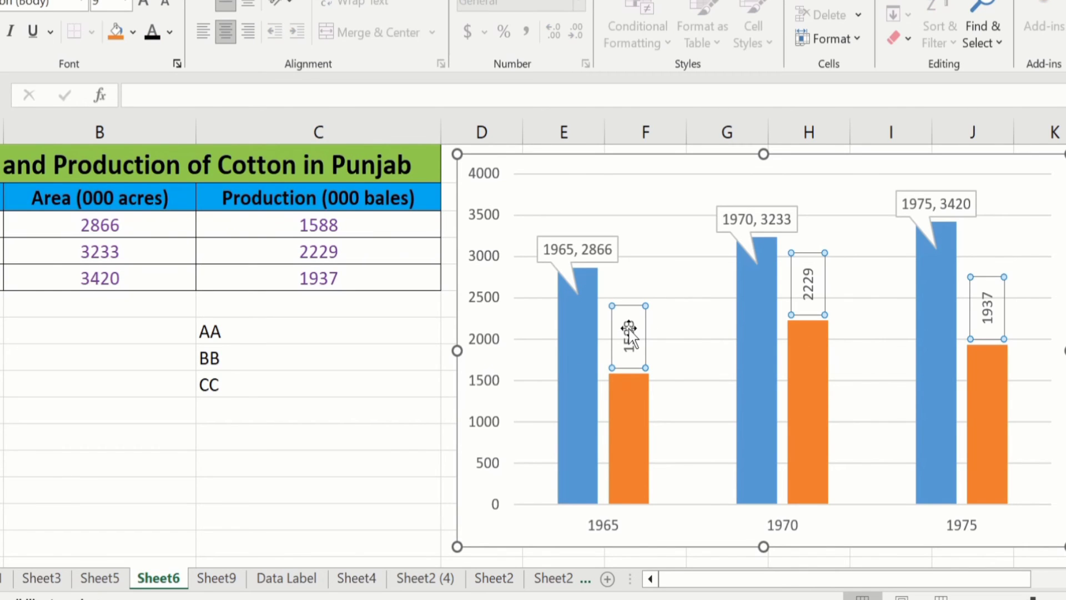
left_click(763, 312)
right_click(630, 332)
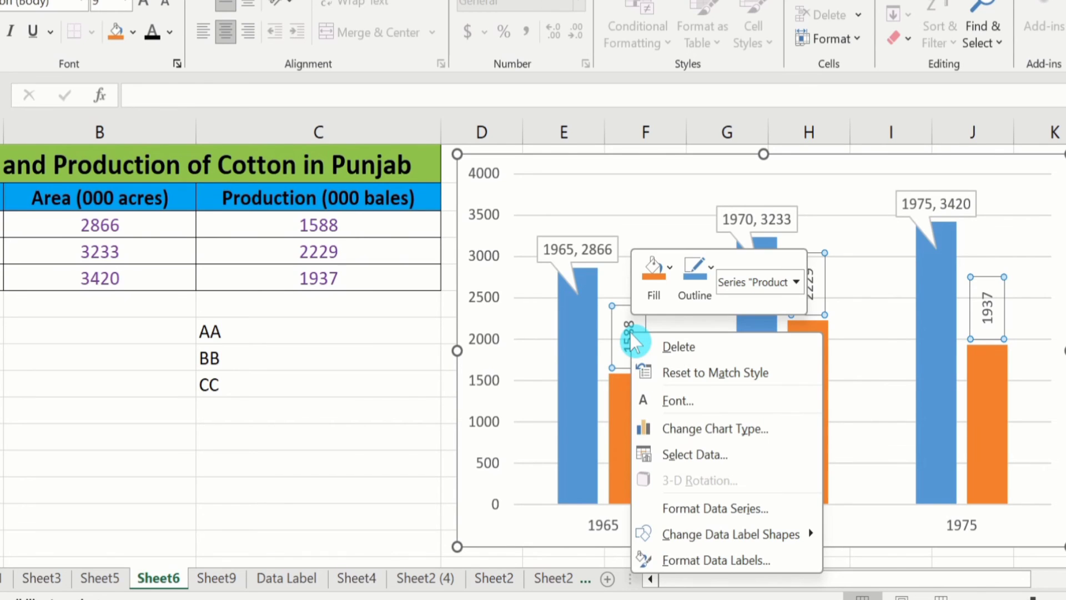
left_click(705, 555)
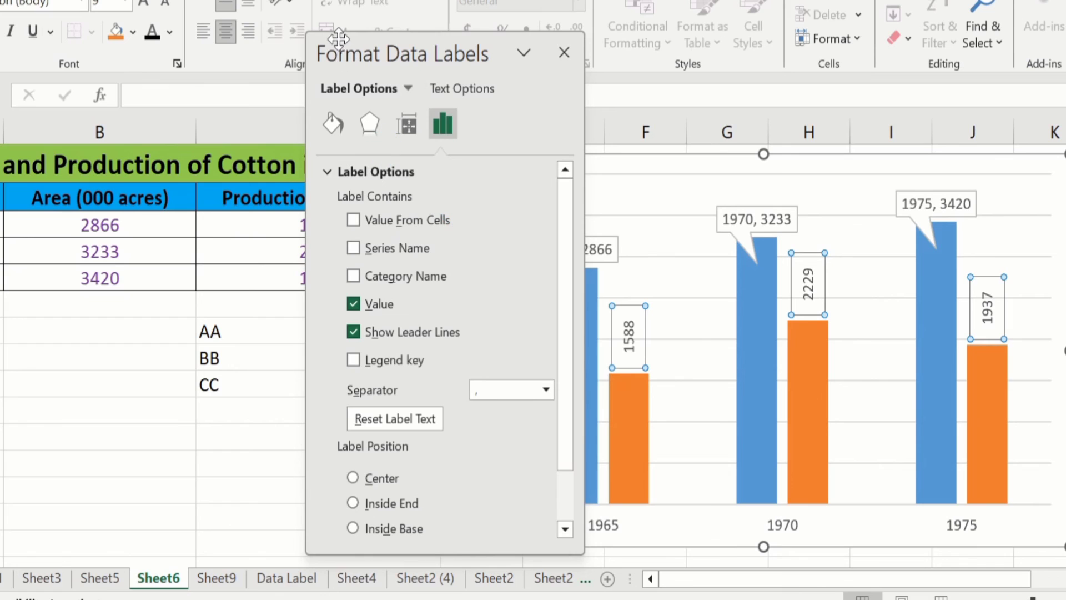
mouse_move(335, 45)
left_mouse_down()
mouse_move(353, 43)
mouse_move(349, 35)
left_mouse_up()
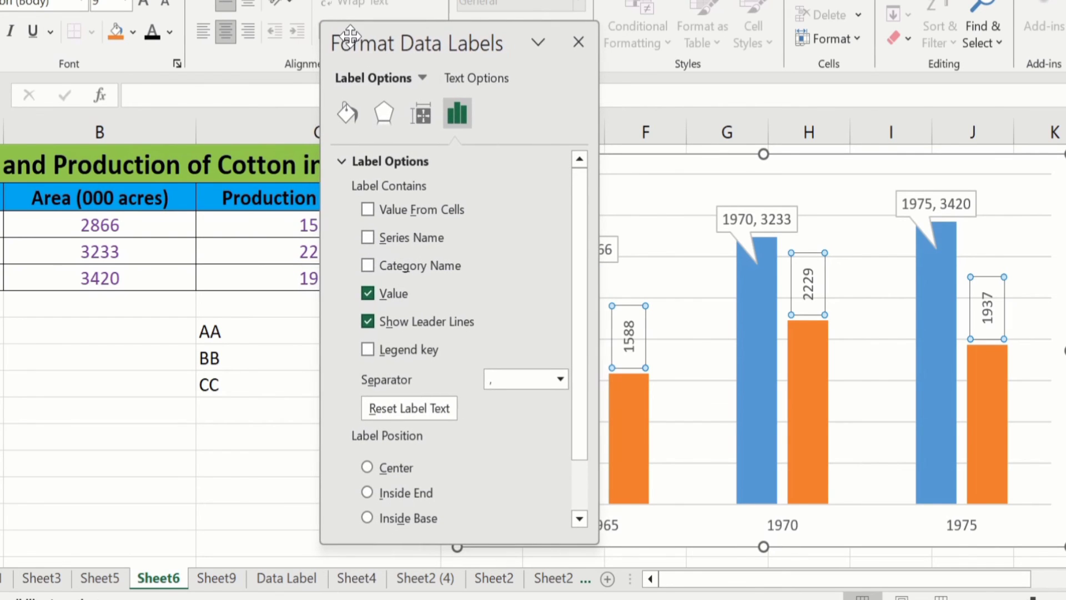
Try adding the series name and category name to the production data labels, then remove both
left_click(376, 214)
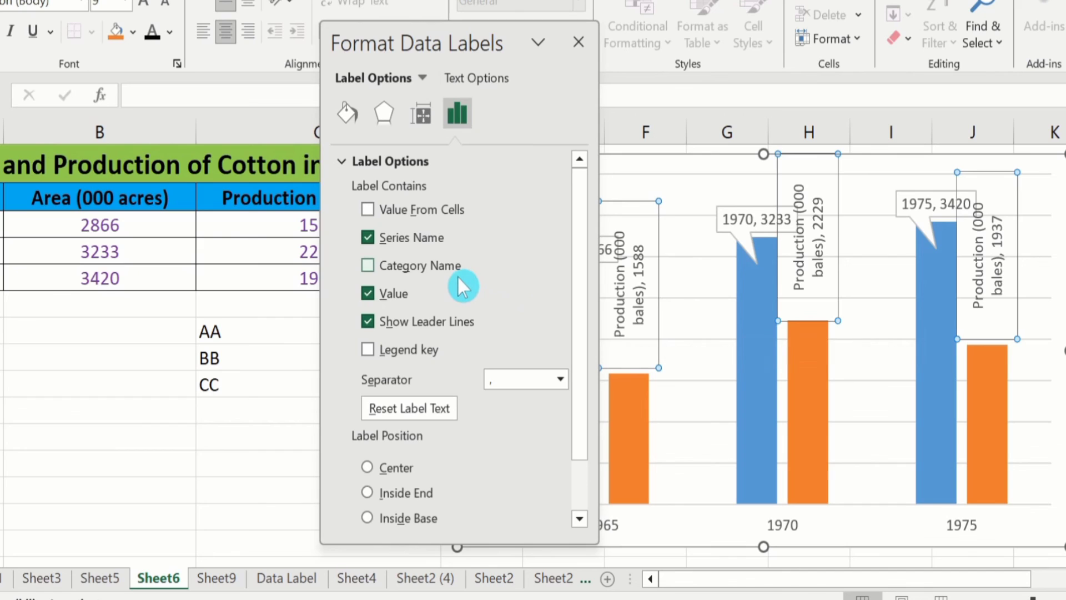
left_click(368, 265)
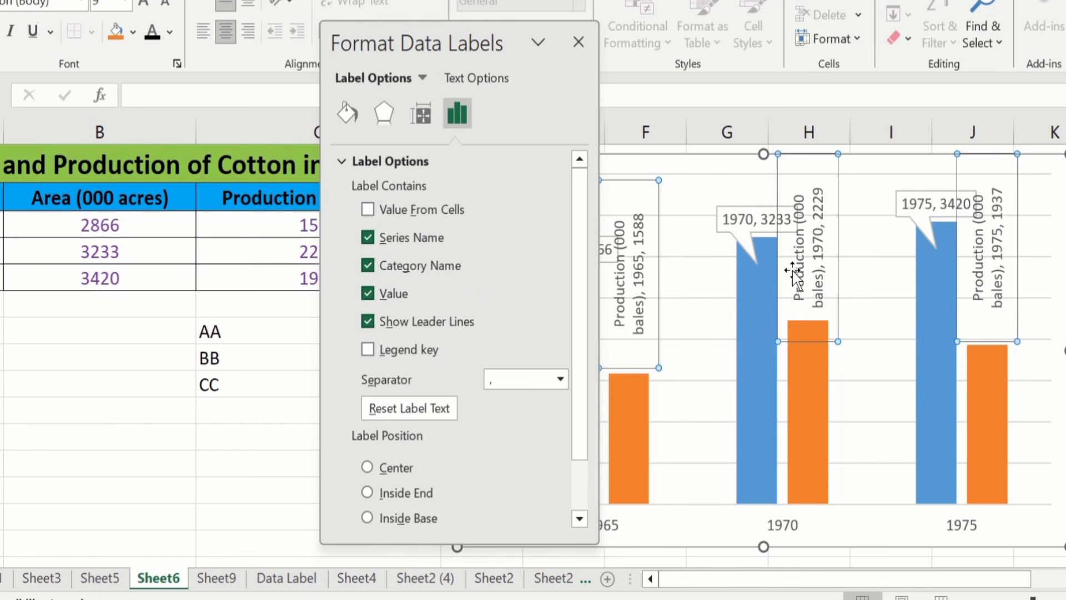
left_click(459, 280)
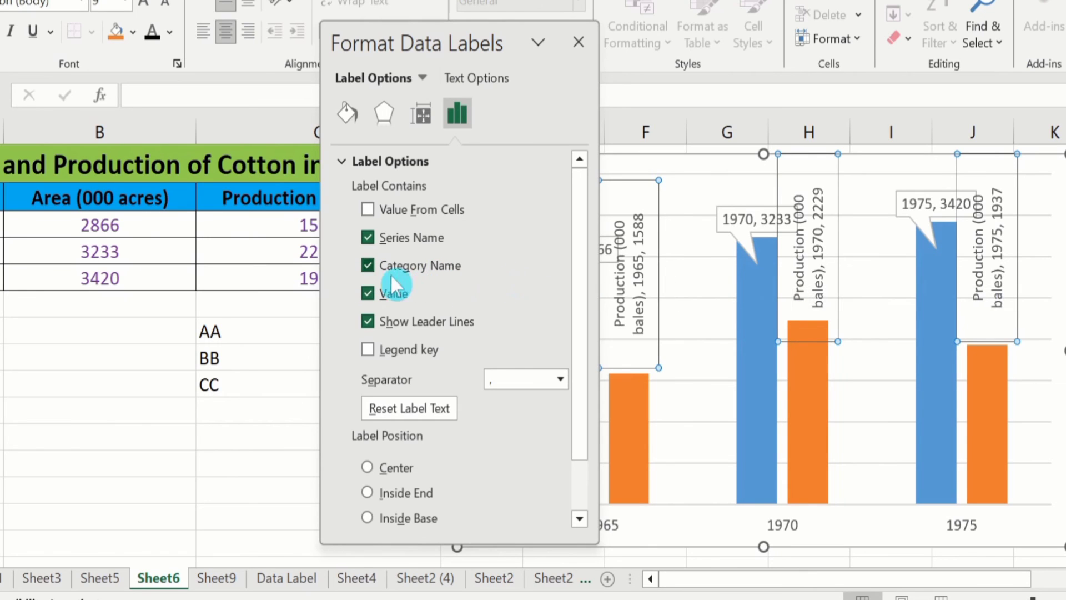
left_click(368, 265)
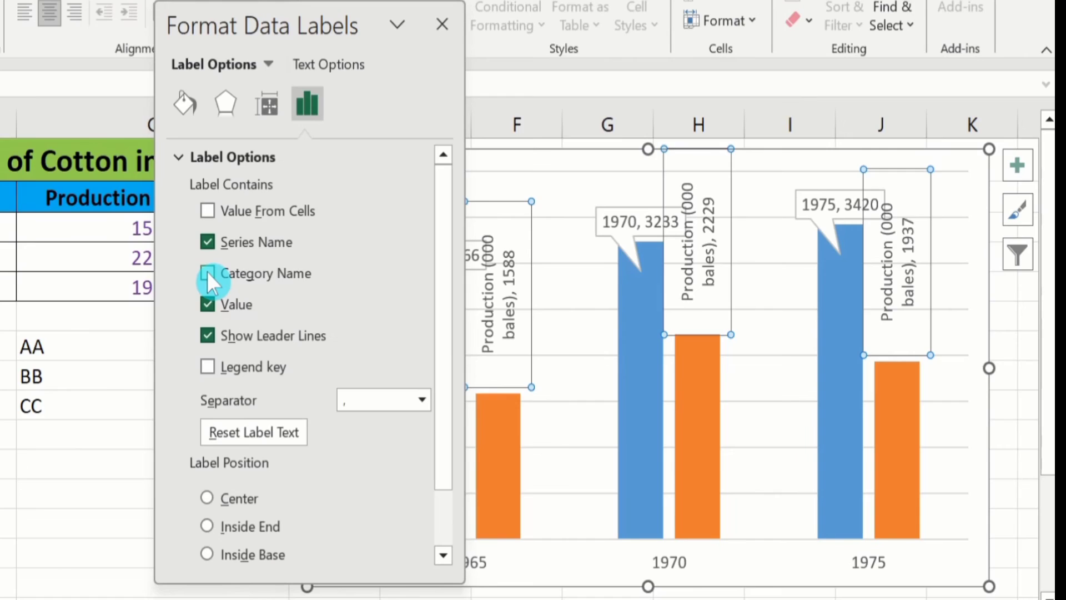
left_click(207, 242)
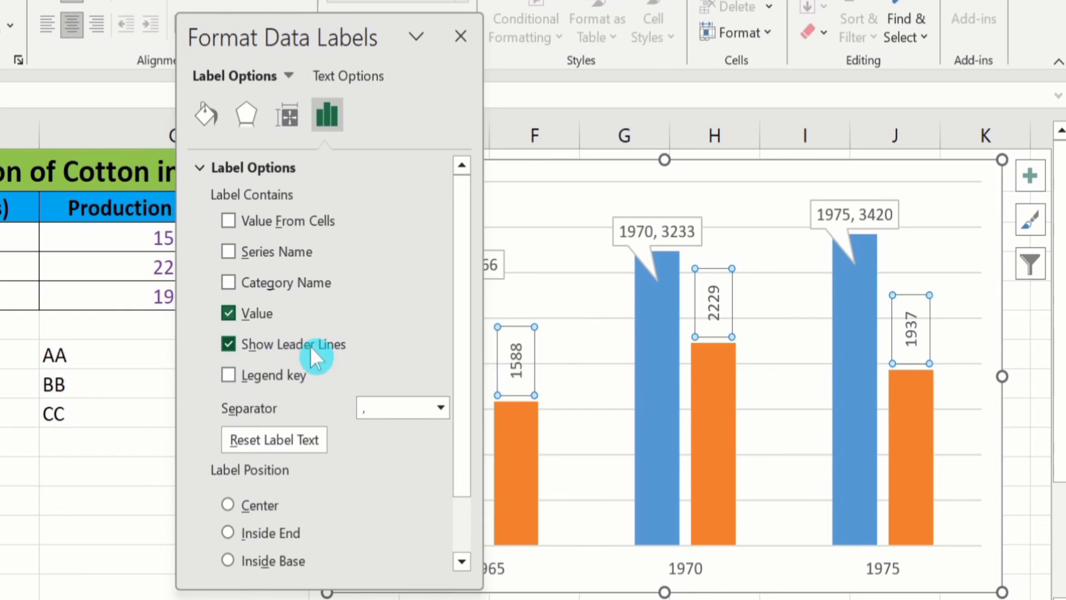
Turn off leader lines for the production data labels and view the available separators
left_click(227, 342)
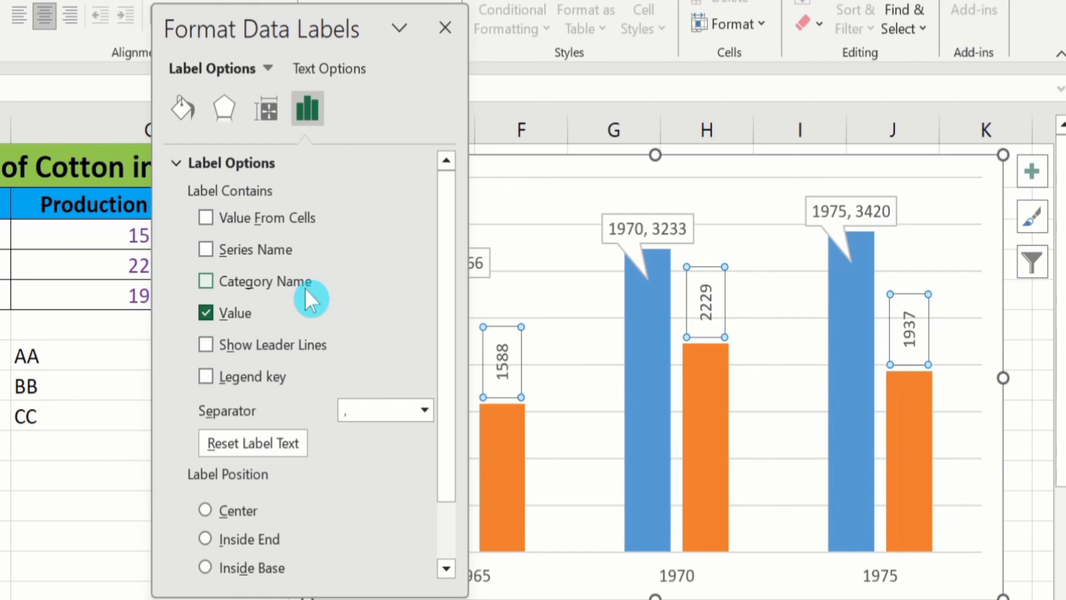
left_click(425, 411)
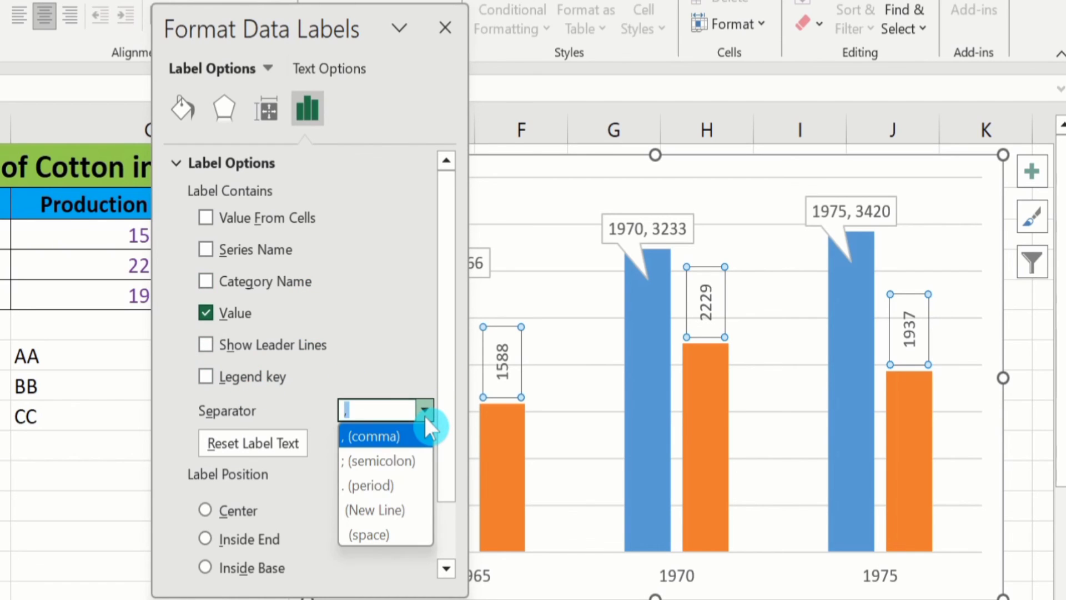
left_click(424, 415)
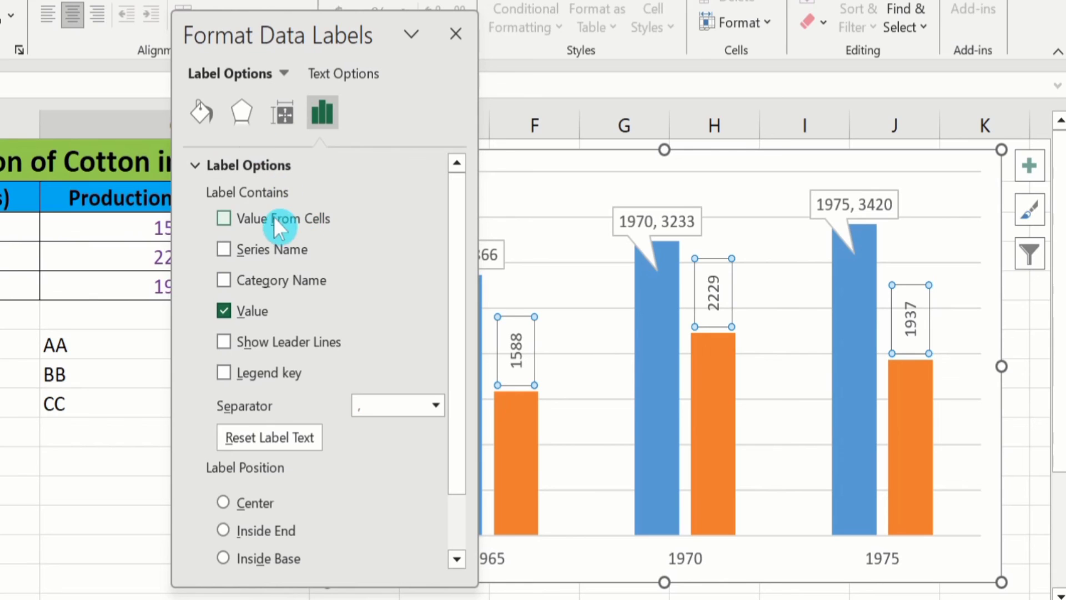
Take the production data labels' text from cells C7:C9 instead of the values and close the label formatting options
left_click(313, 216)
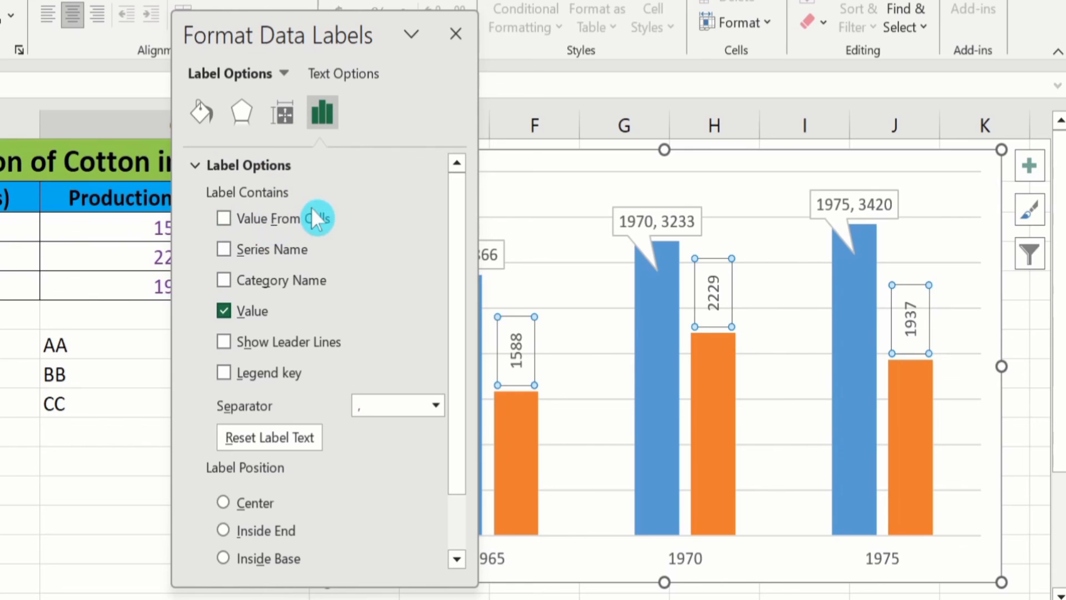
left_click(224, 216)
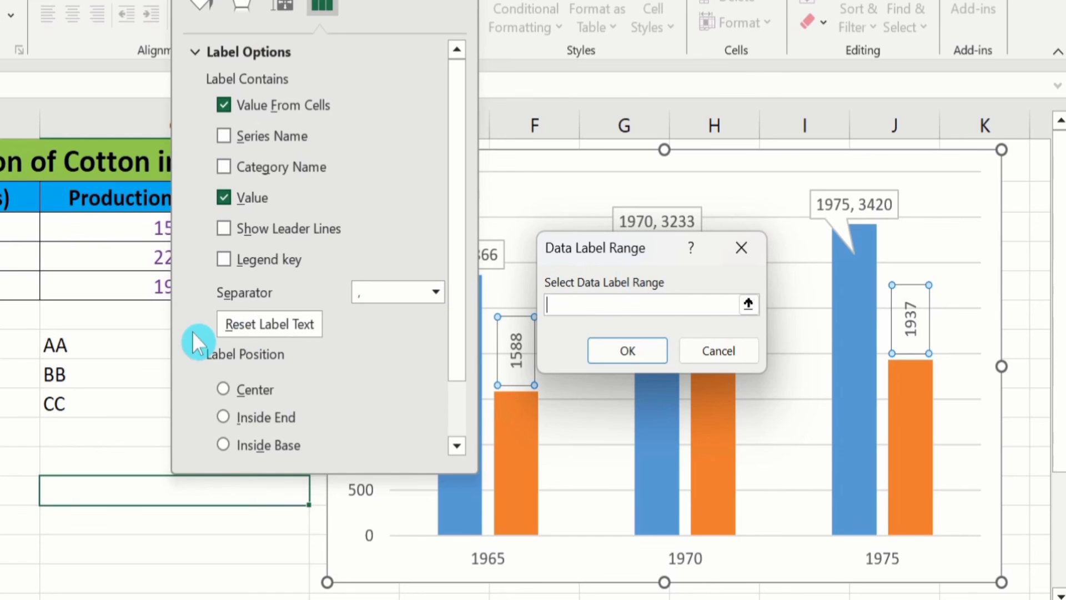
left_click(83, 346)
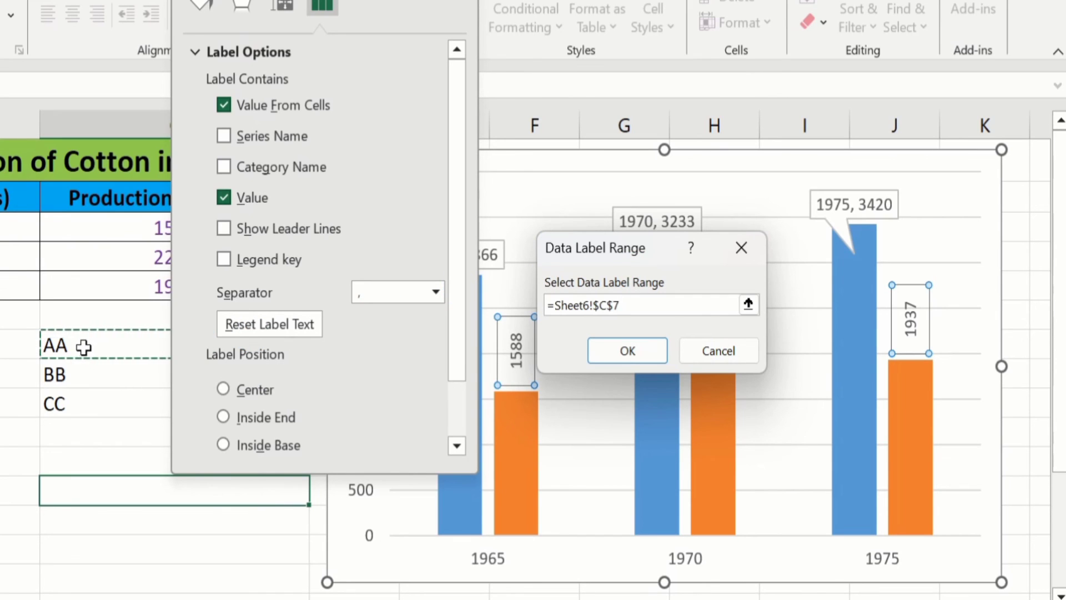
left_click_drag(83, 347, 92, 395)
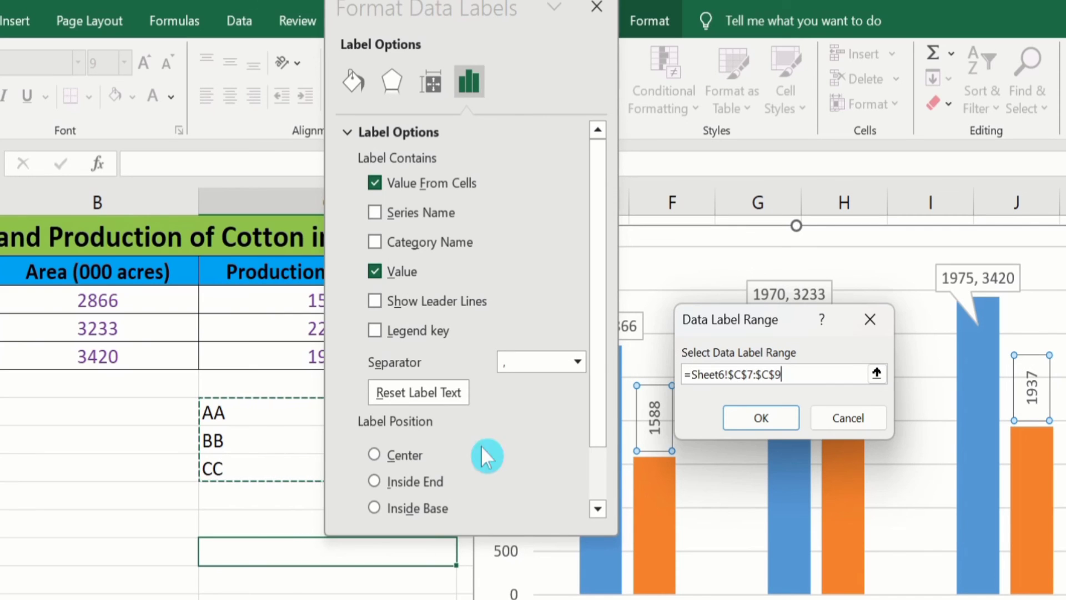
left_click(625, 350)
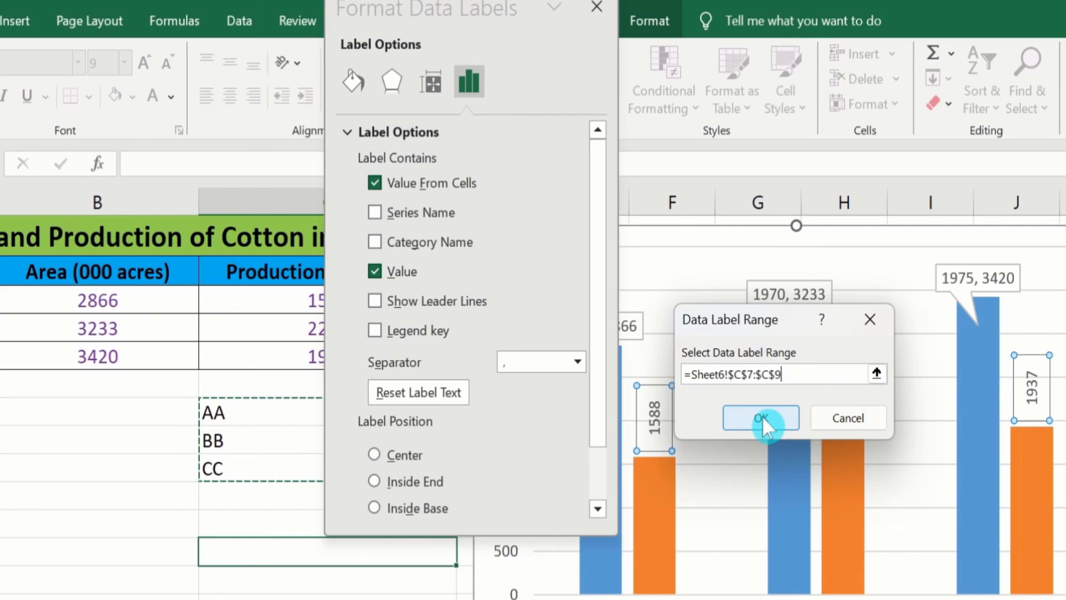
left_click(760, 416)
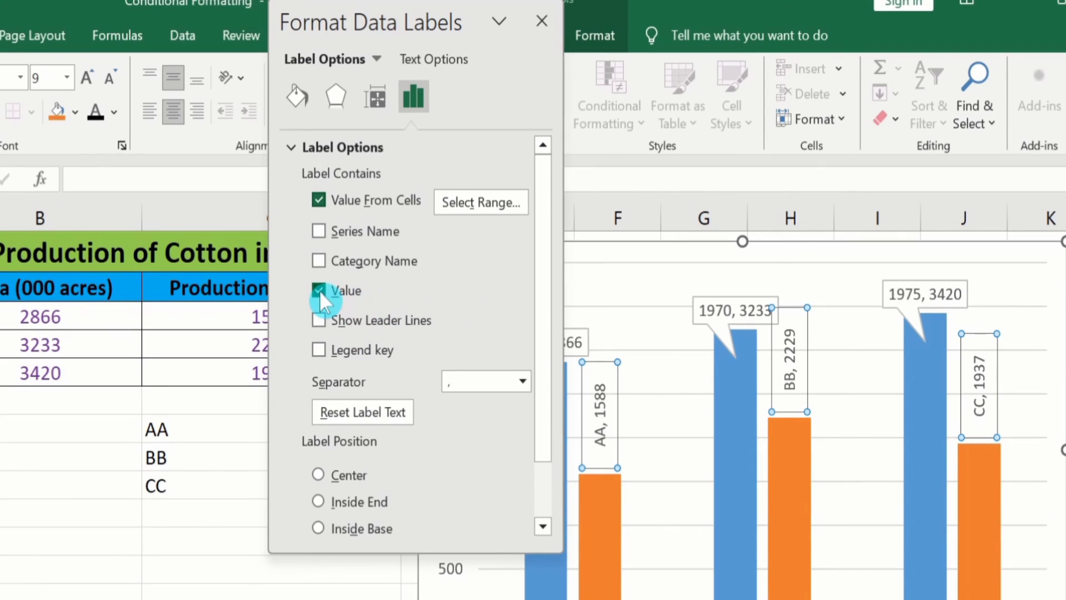
left_click(319, 291)
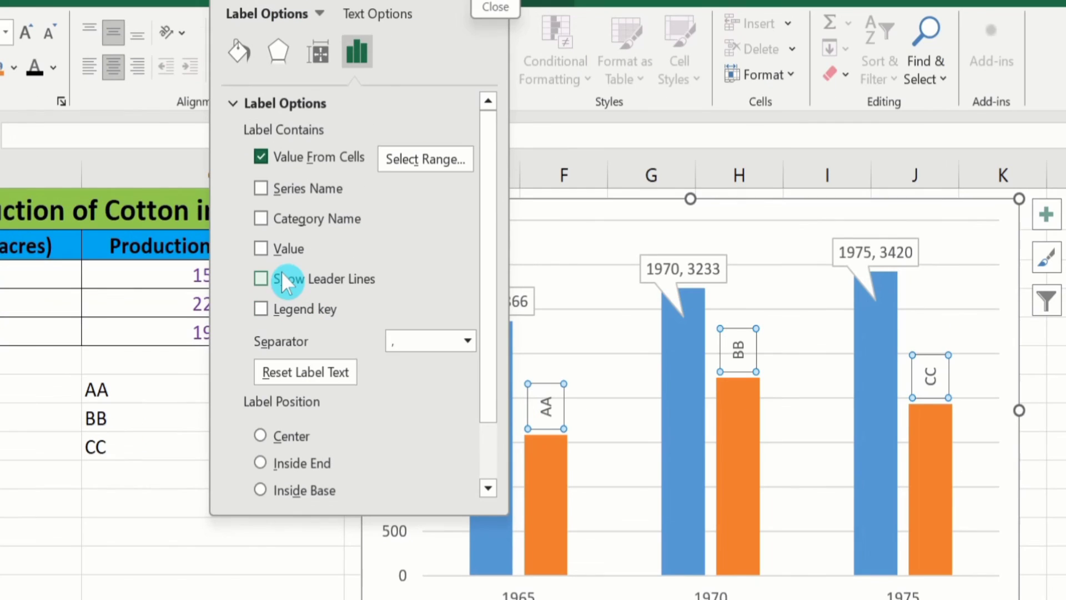
left_click(479, 4)
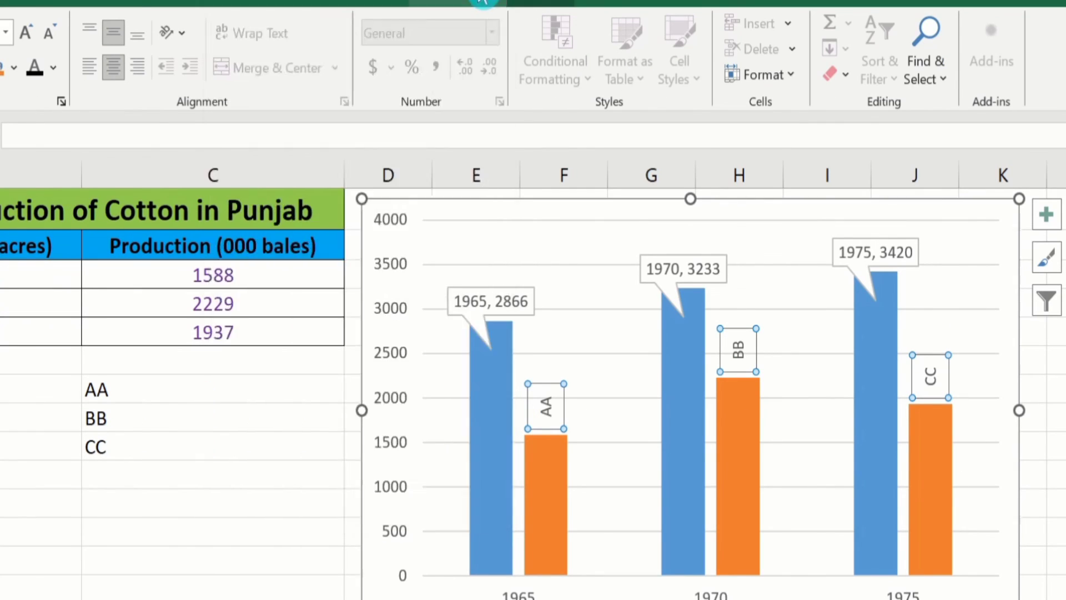